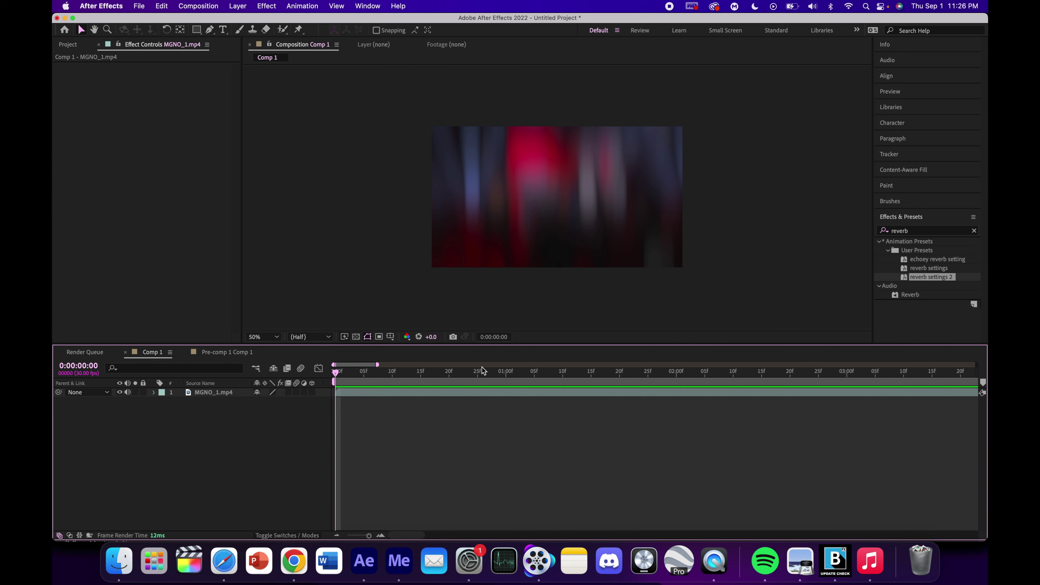
Preview the clip, add Adjustment Layer 1 and apply CC Force Motion Blur to it
key(space)
drag(335, 372, 982, 392)
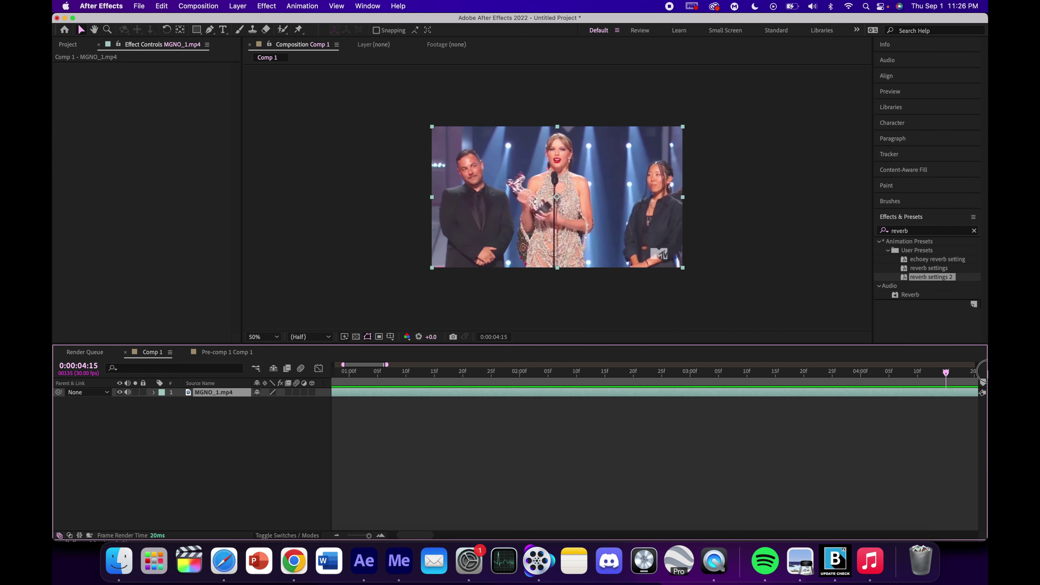
drag(983, 392, 54, 364)
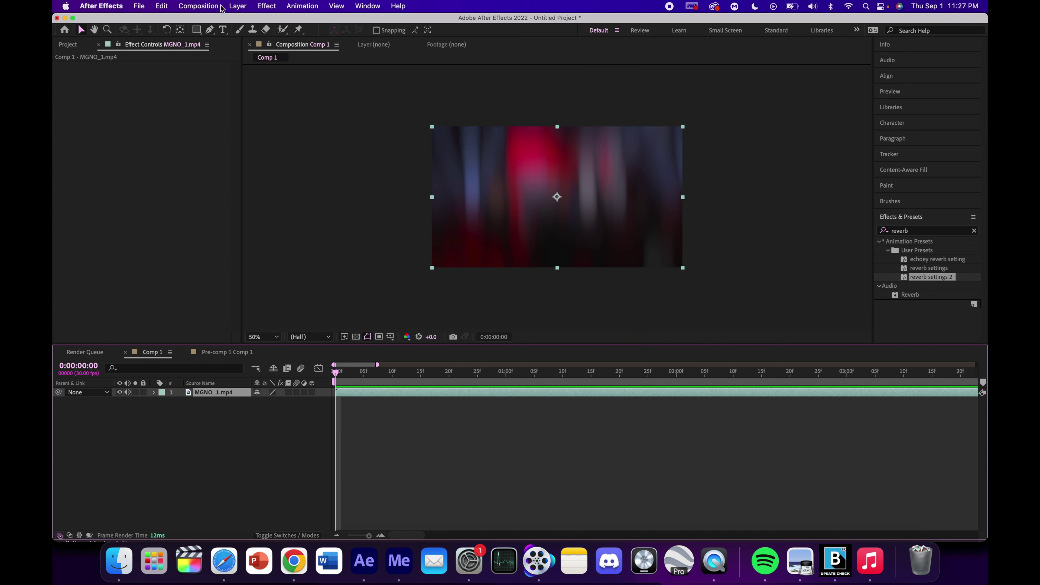
click(237, 6)
mouse_move(266, 21)
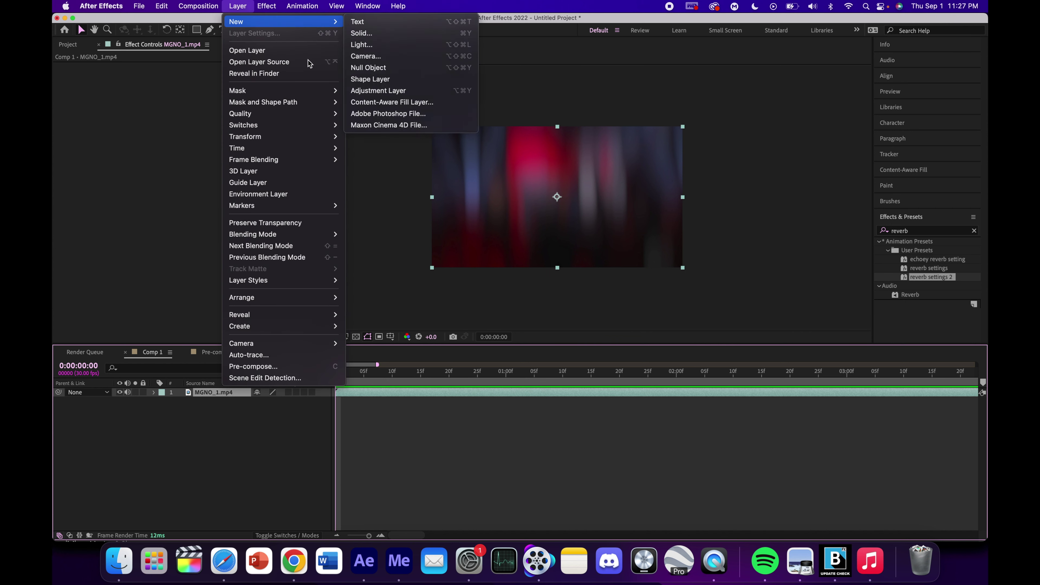
click(352, 90)
click(941, 231)
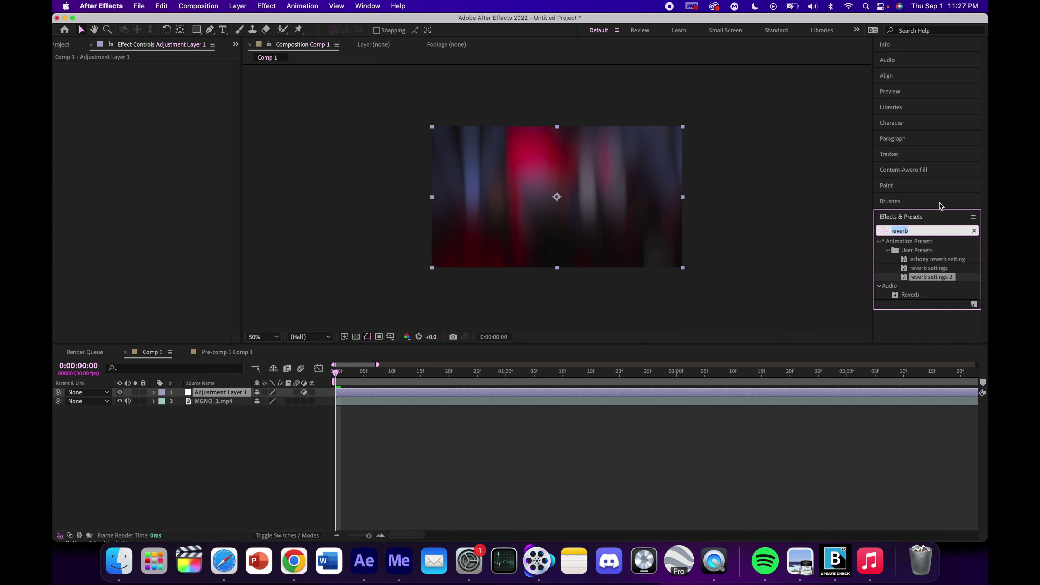
text(cc fo)
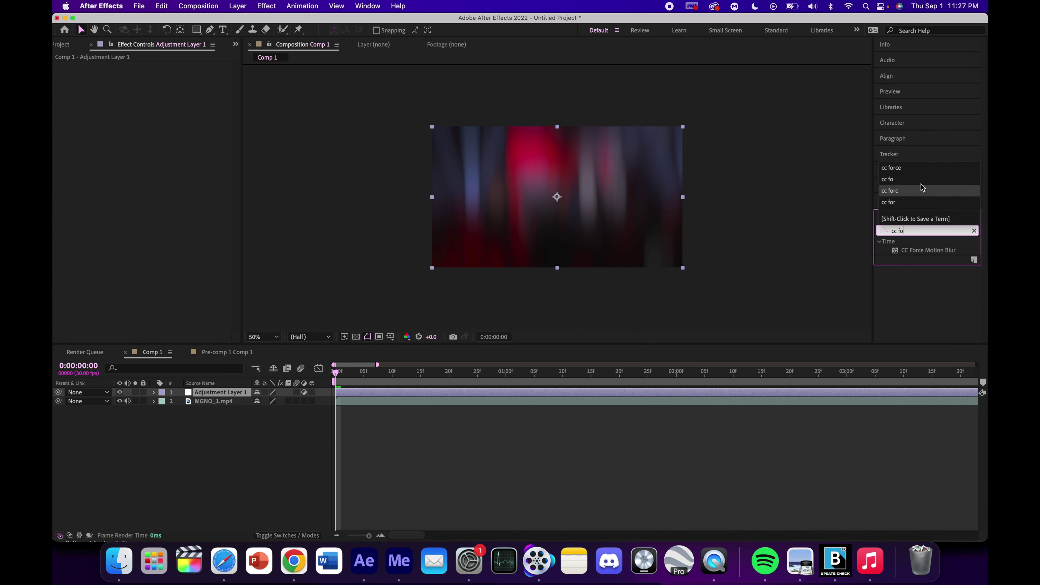
text(rce)
double_click(944, 250)
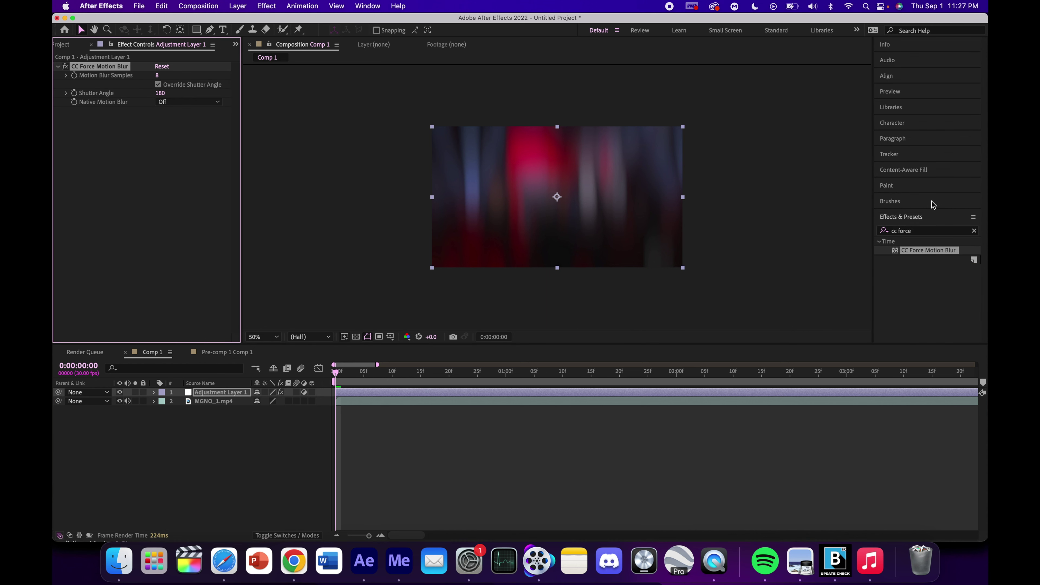
Set CC Force Motion Blur to 16 samples and a 382 shutter angle, then preview
drag(682, 383, 708, 393)
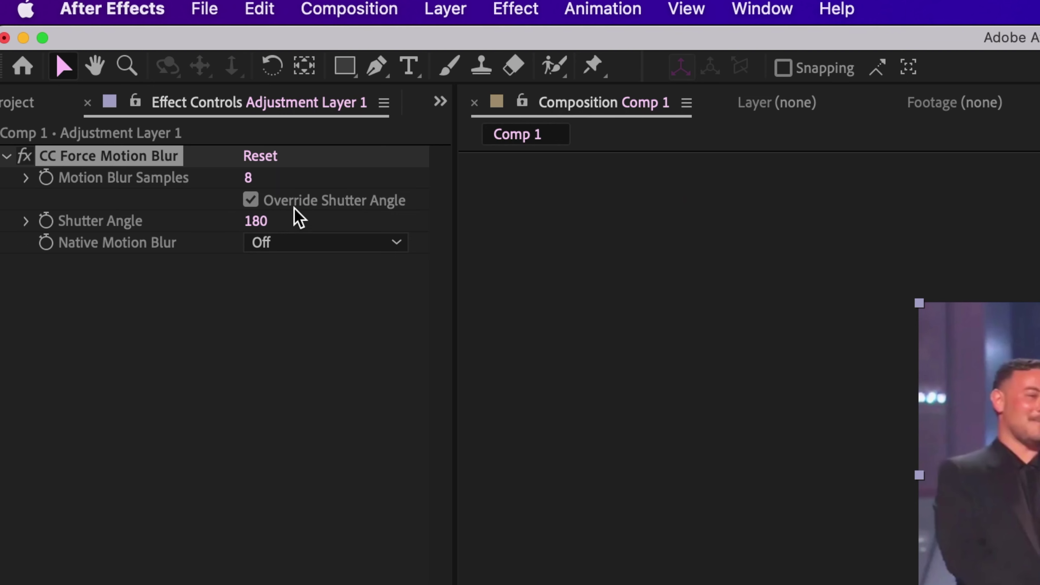
click(248, 186)
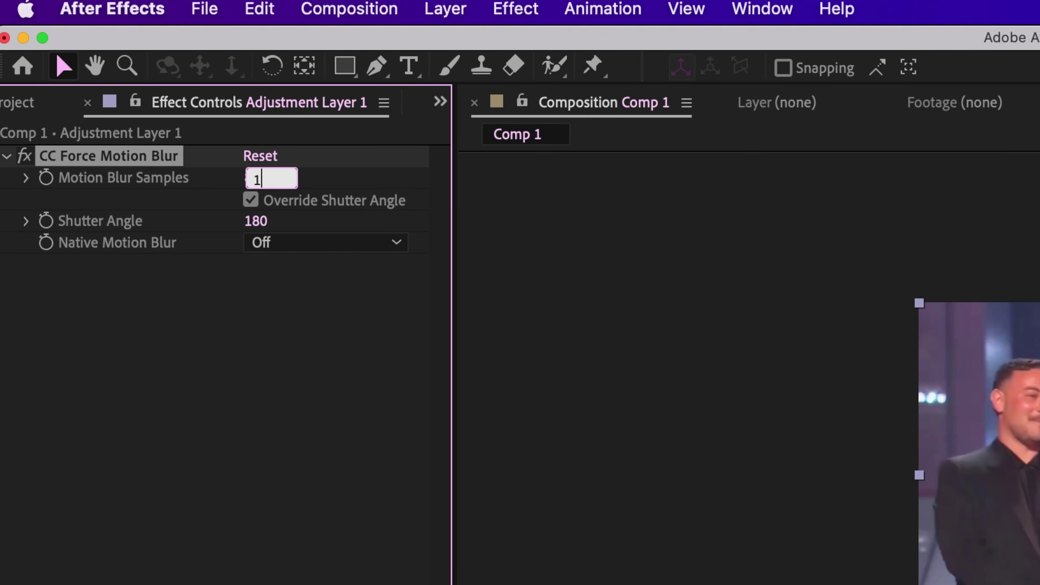
click(235, 239)
drag(257, 223, 467, 242)
click(235, 225)
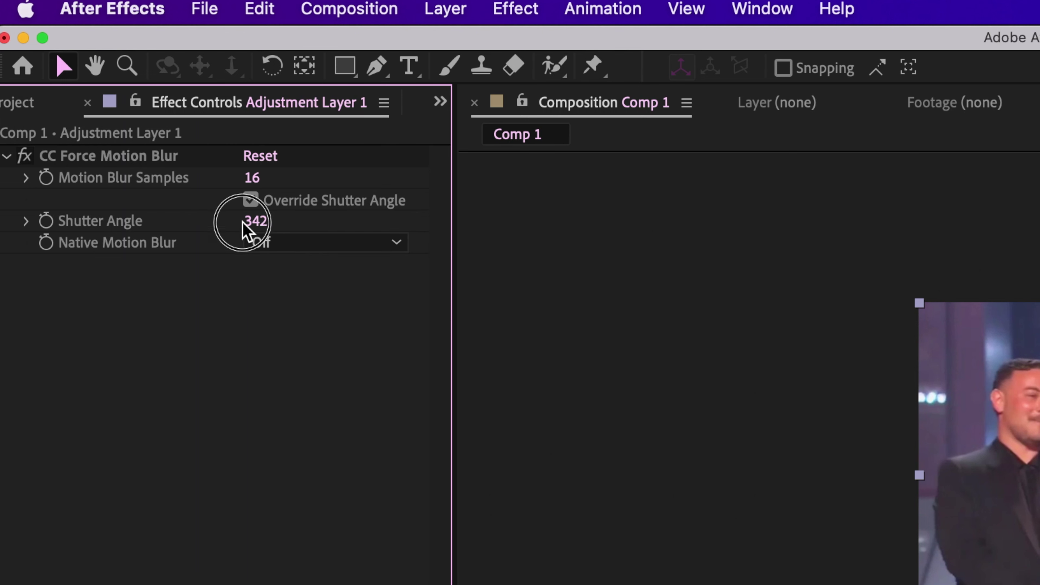
drag(264, 225, 354, 272)
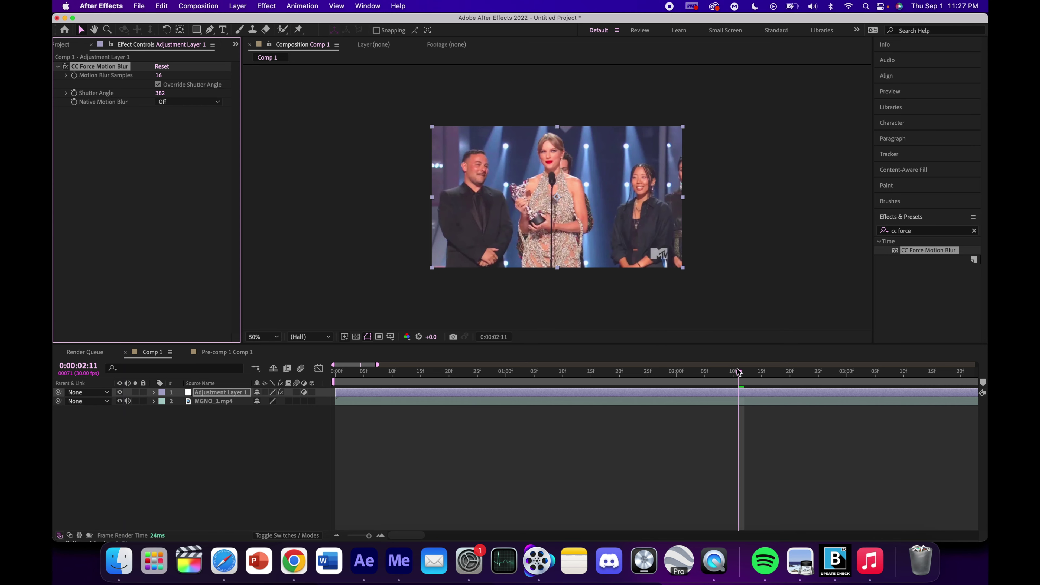
drag(737, 371, 334, 371)
key(space)
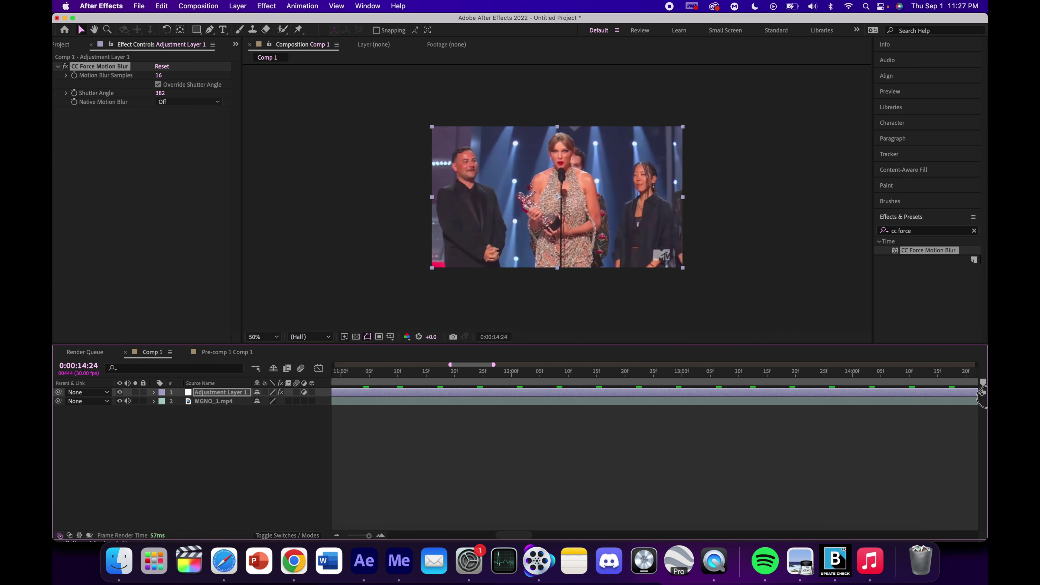
Raise the motion blur Shutter Angle to 462 and replay the clip from the start
click(732, 372)
key(space)
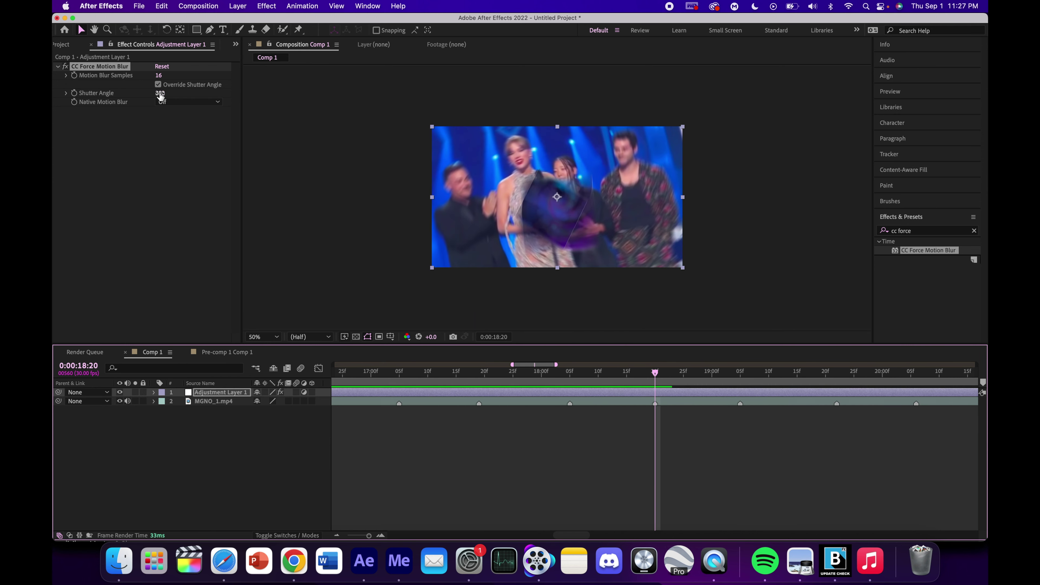
drag(160, 94, 202, 93)
drag(629, 373, 333, 373)
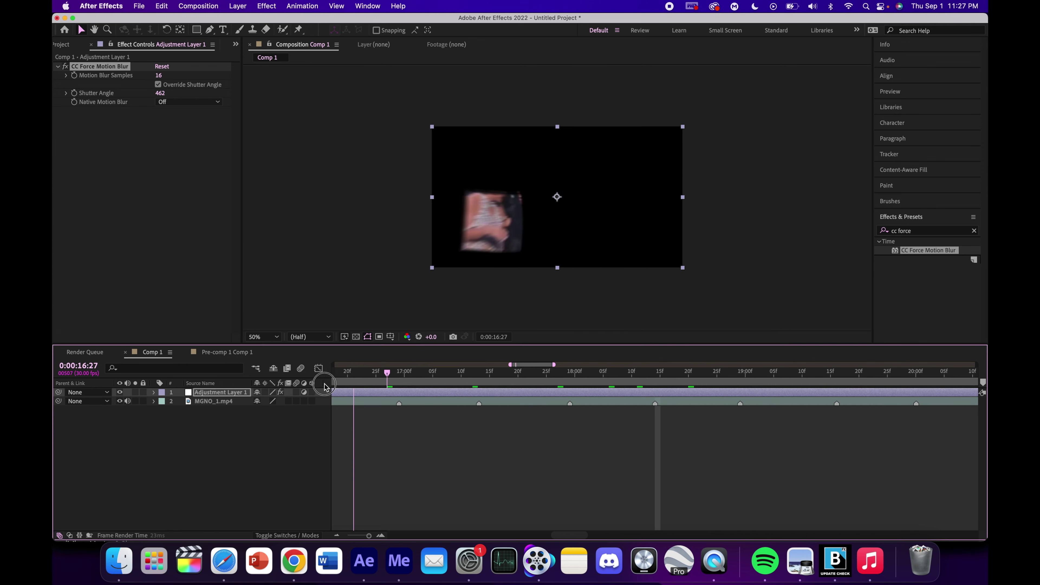
mouse_move(423, 382)
mouse_down()
mouse_move(383, 384)
mouse_move(430, 385)
mouse_move(416, 386)
mouse_up()
key(space)
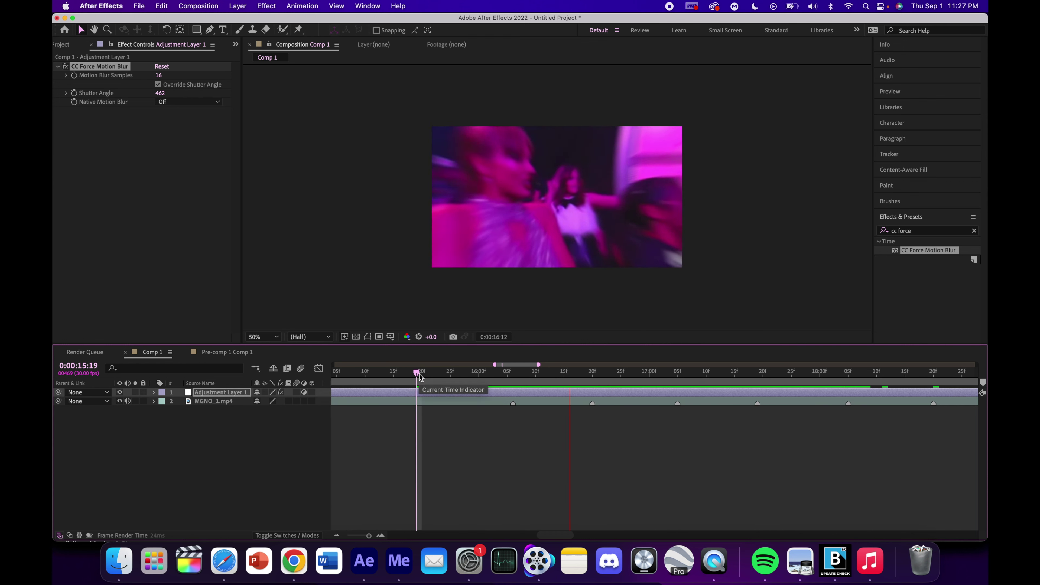
key(space)
key(Home)
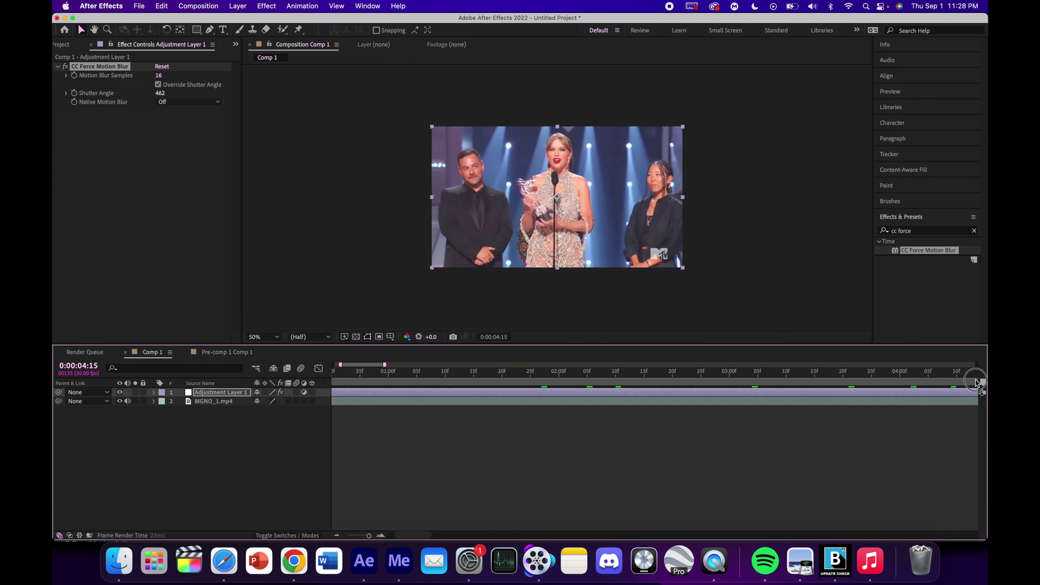
scroll(545, 375, right, 3)
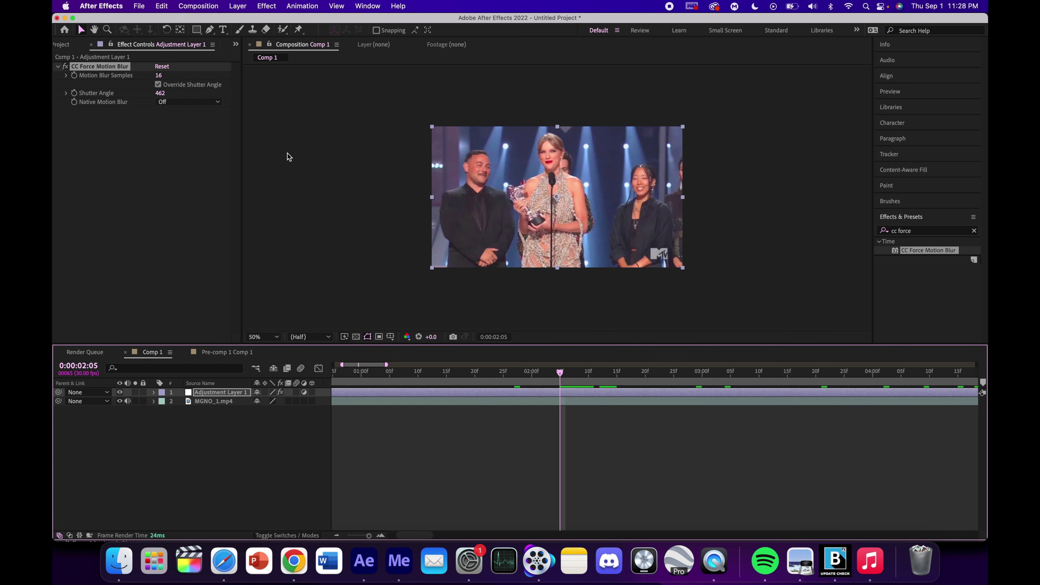
Add Adjustment Layer 2 and nest the clip and first adjustment layer into Pre-comp 2
click(237, 6)
mouse_move(250, 22)
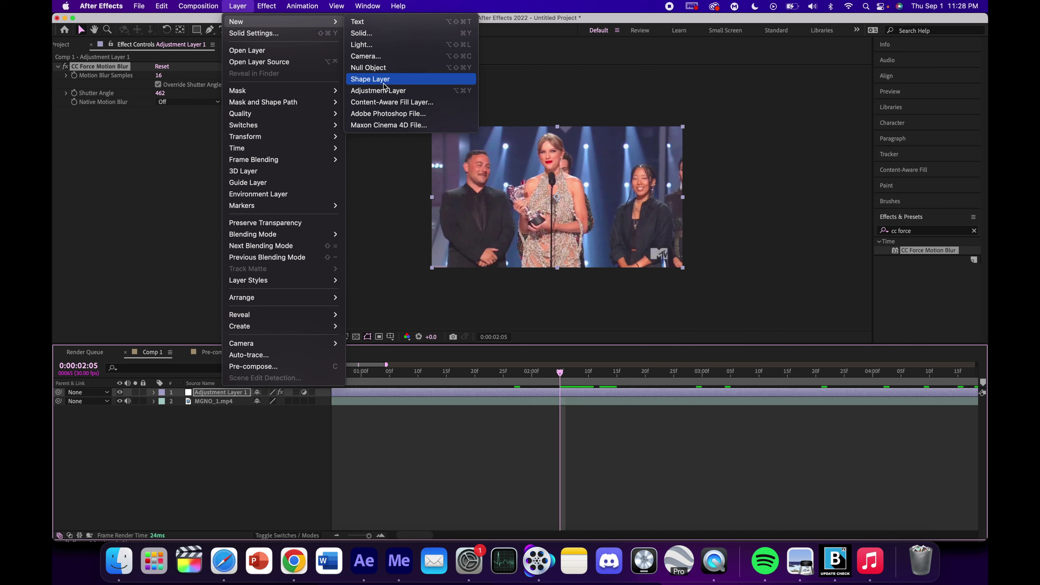
click(400, 93)
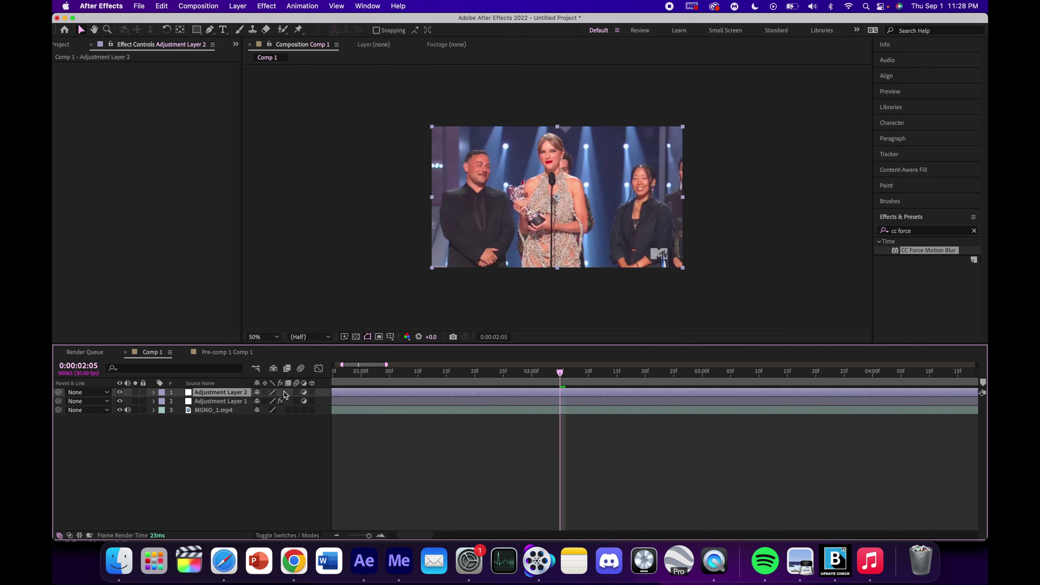
key(super+a)
key(super+shift+c)
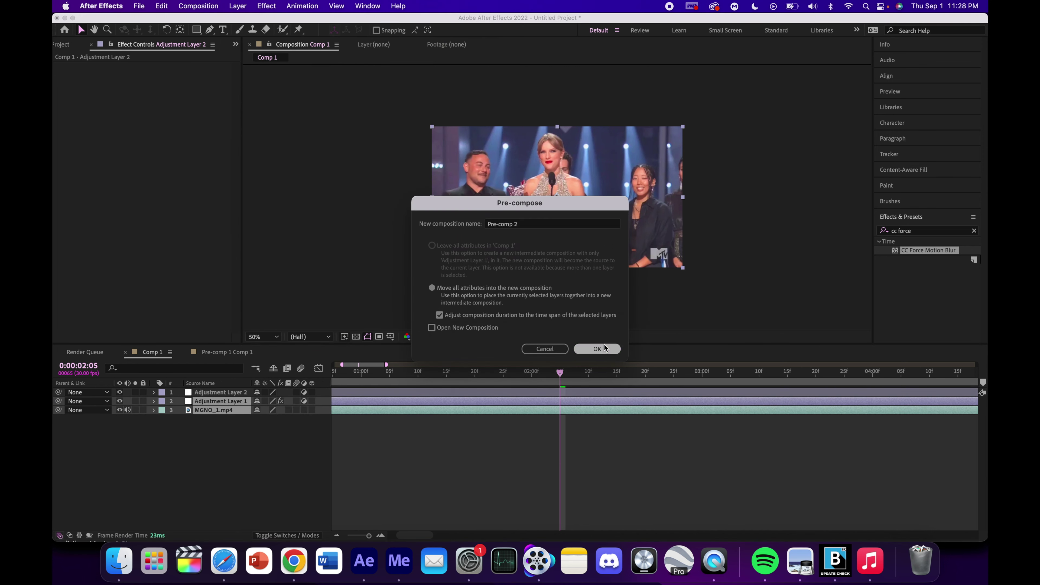
click(605, 348)
Apply Magic Bullet Looks to Pre-comp 2 from a 'look' effects search
double_click(950, 230)
click(952, 228)
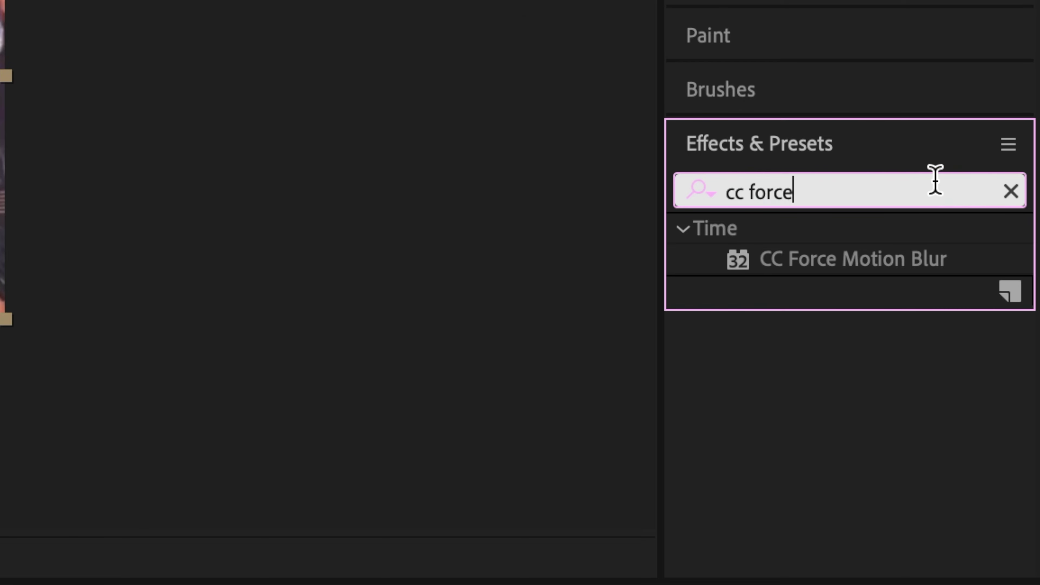
key(super+a)
text(look)
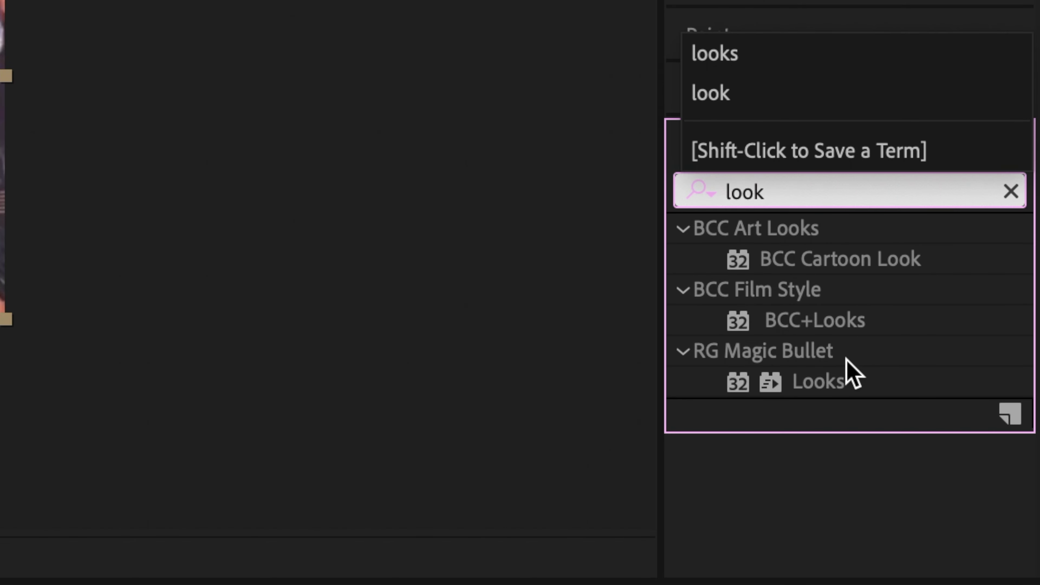
click(843, 383)
double_click(843, 383)
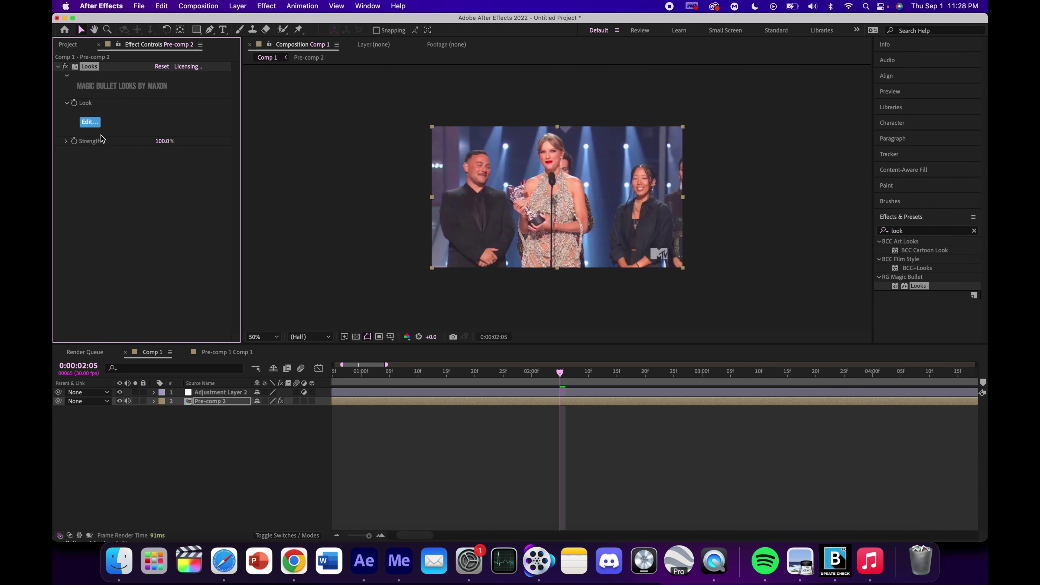
Grade Pre-comp 2 with the 'you signed up for this' Looks preset and play it back
click(90, 121)
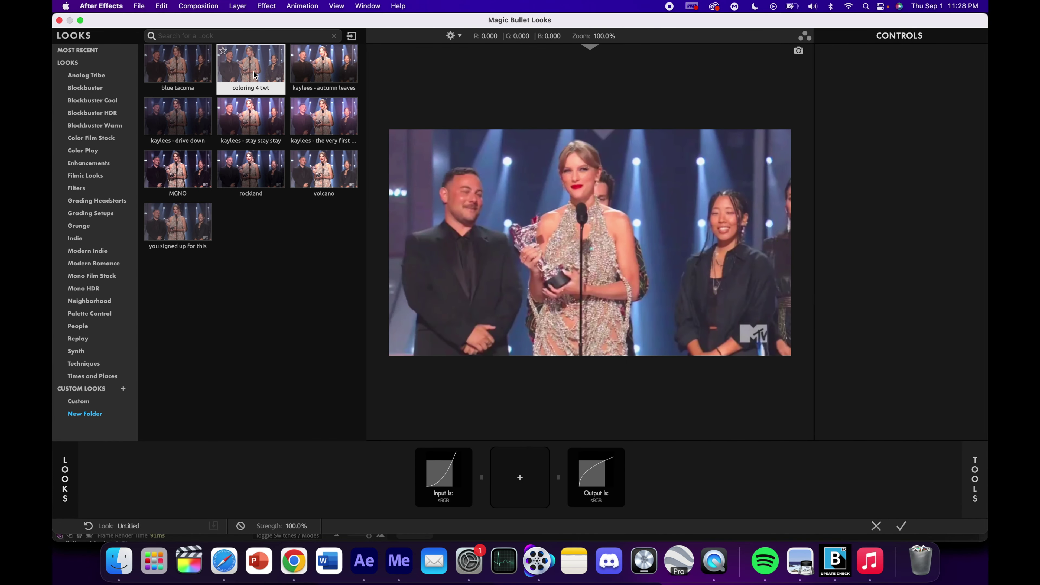
click(279, 174)
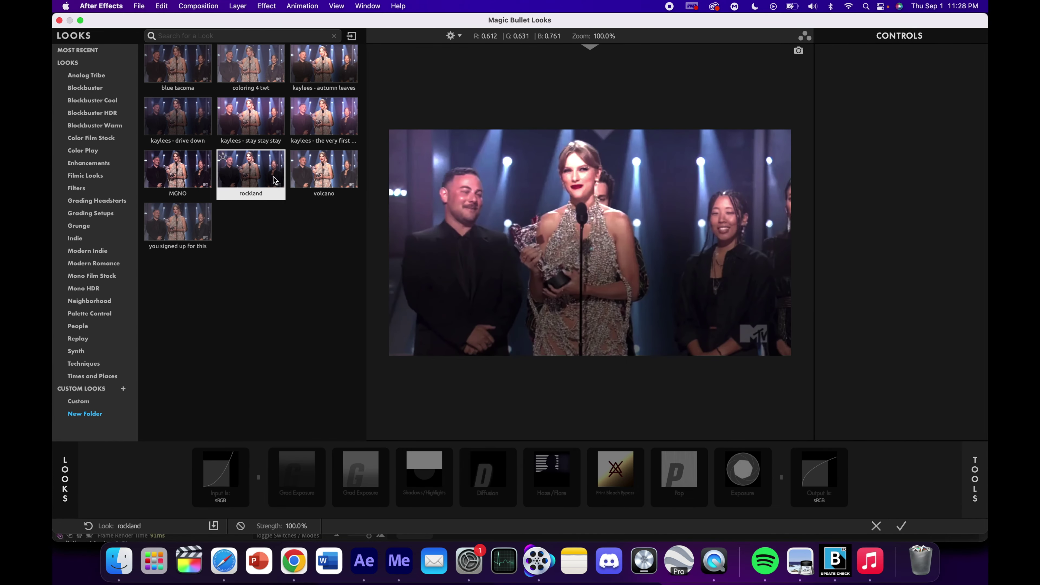
click(192, 237)
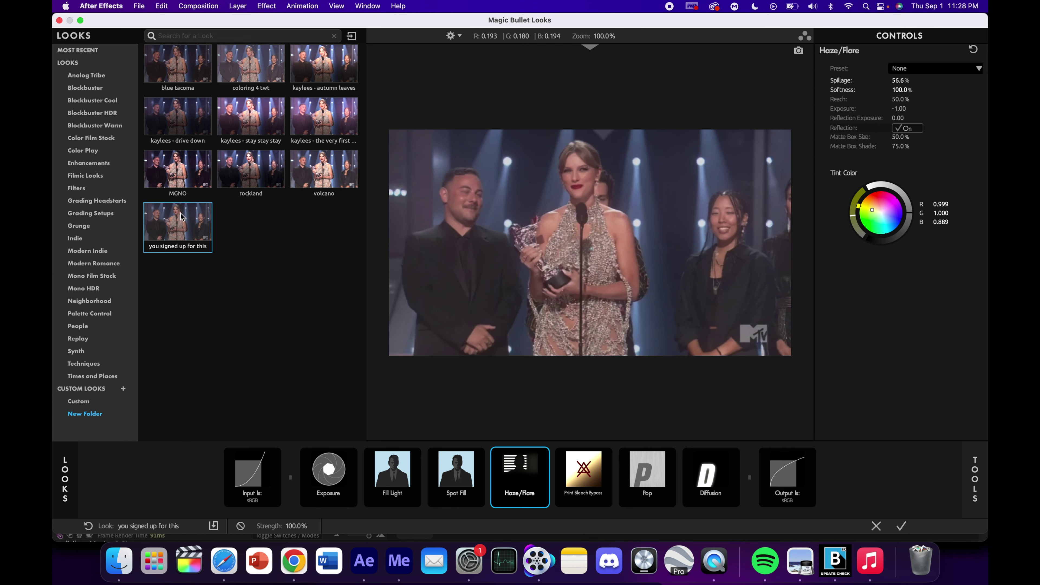
click(899, 529)
click(553, 376)
key(space)
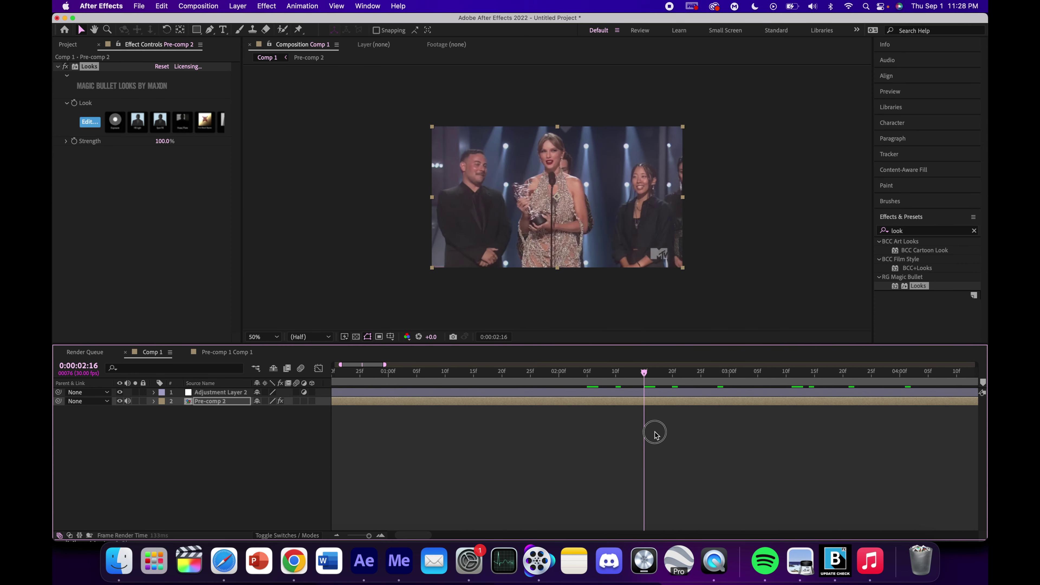
Move the playhead to 0:00:02:12 and select Pre-comp 2
drag(714, 405, 627, 413)
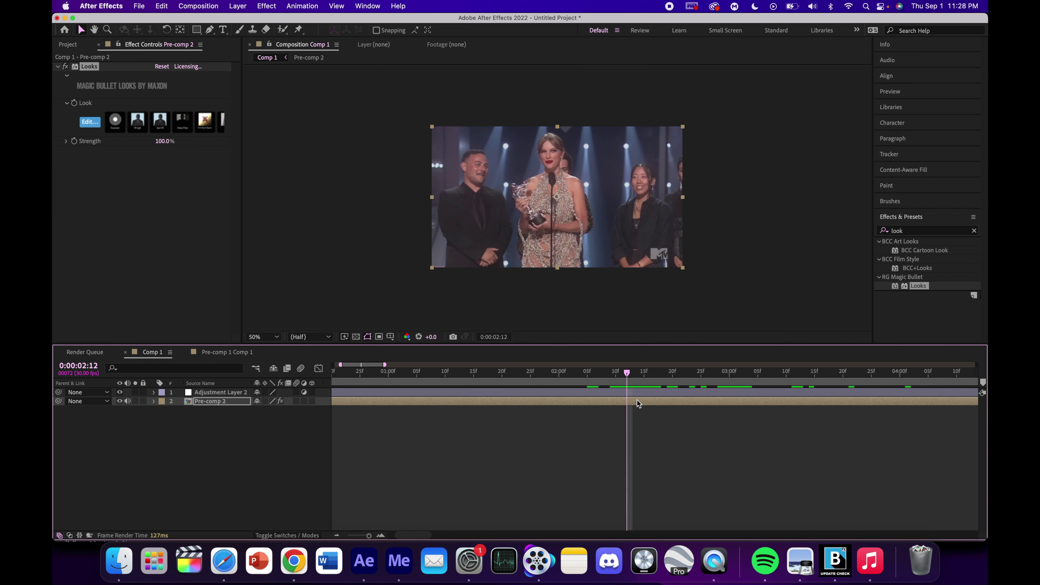
click(639, 402)
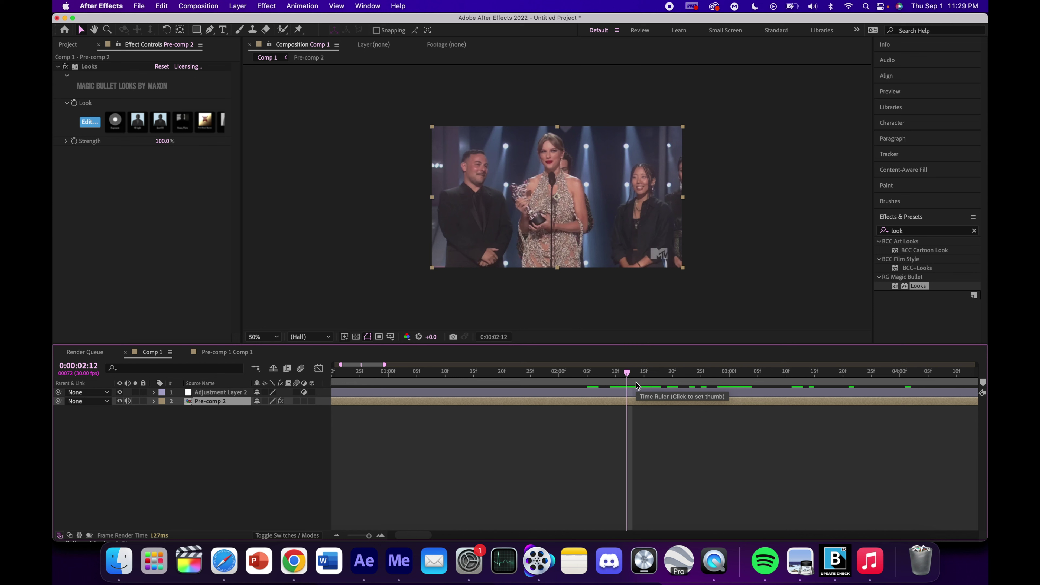
Split Pre-comp 2 at 02:12 and 02:13 and precompose the one-frame slice as 'thumbnail'
key(super+shift+d)
click(633, 382)
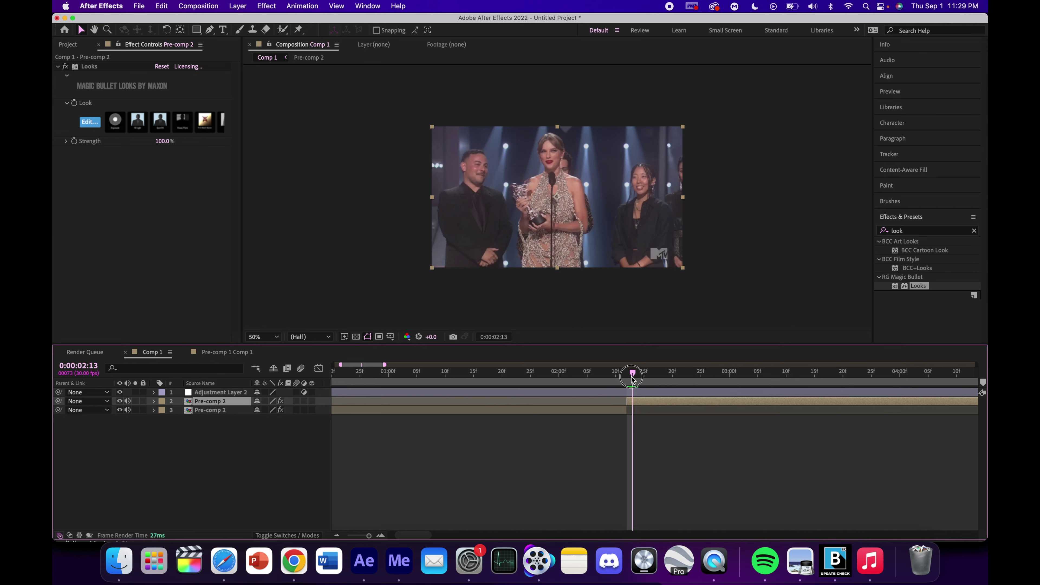
key(super+shift+d)
click(632, 409)
key(super+shift+c)
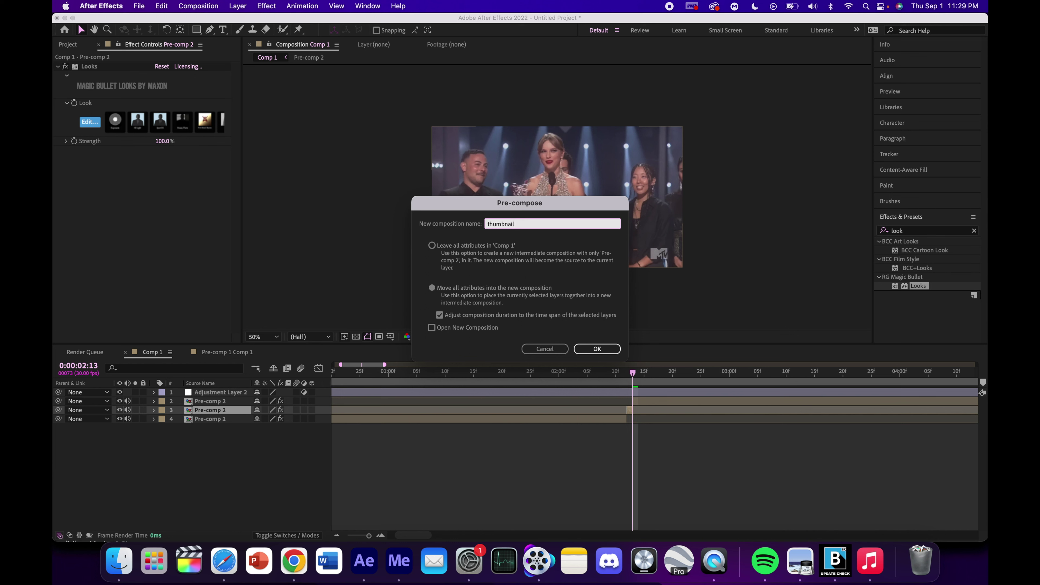
text(thumbnail)
key(Return)
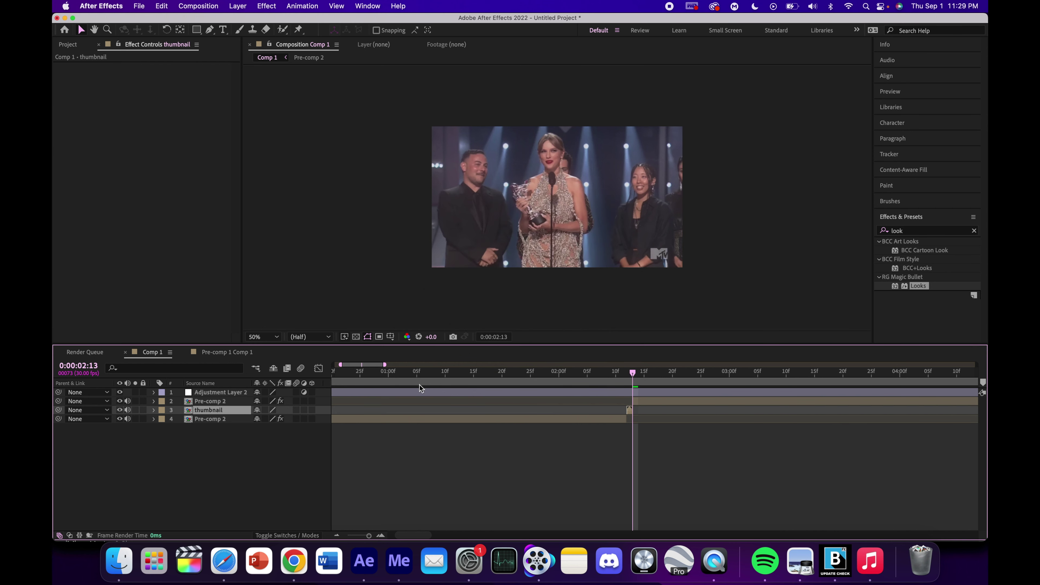
Place the thumbnail comp at 0:00 and freeze it on its frame
click(438, 419)
key(Home)
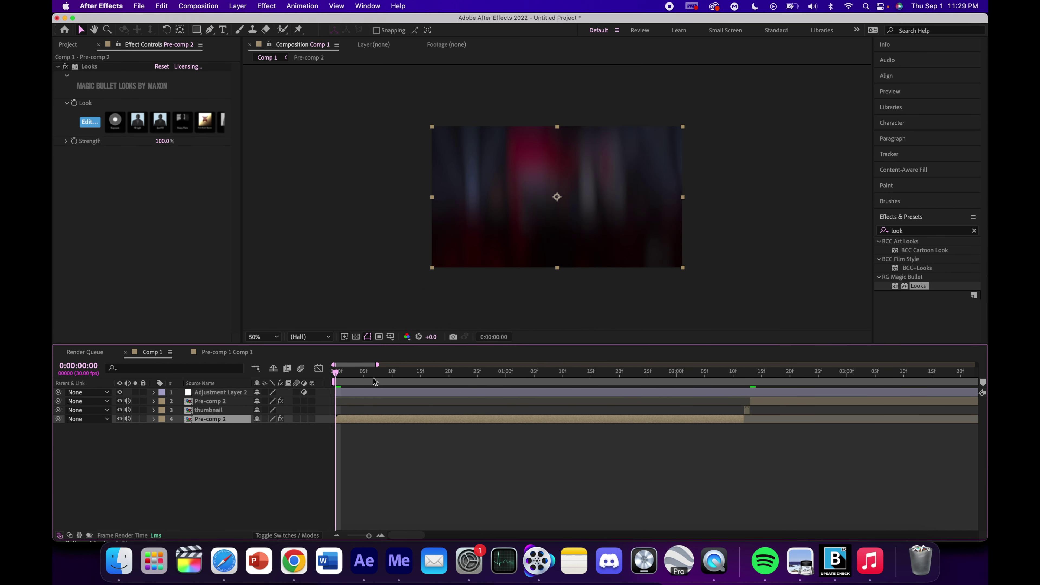
click(237, 403)
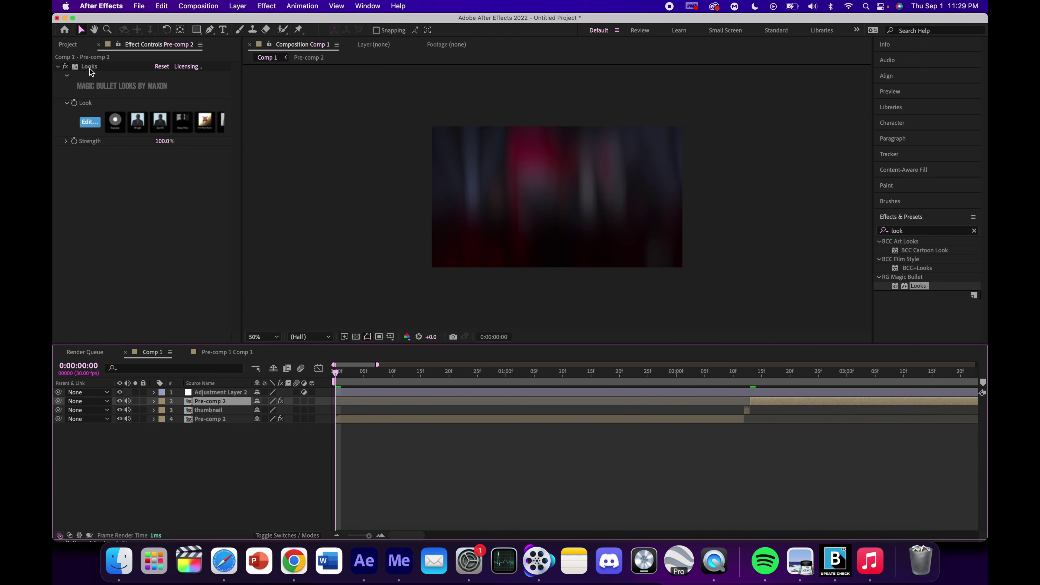
click(67, 44)
drag(85, 208, 335, 405)
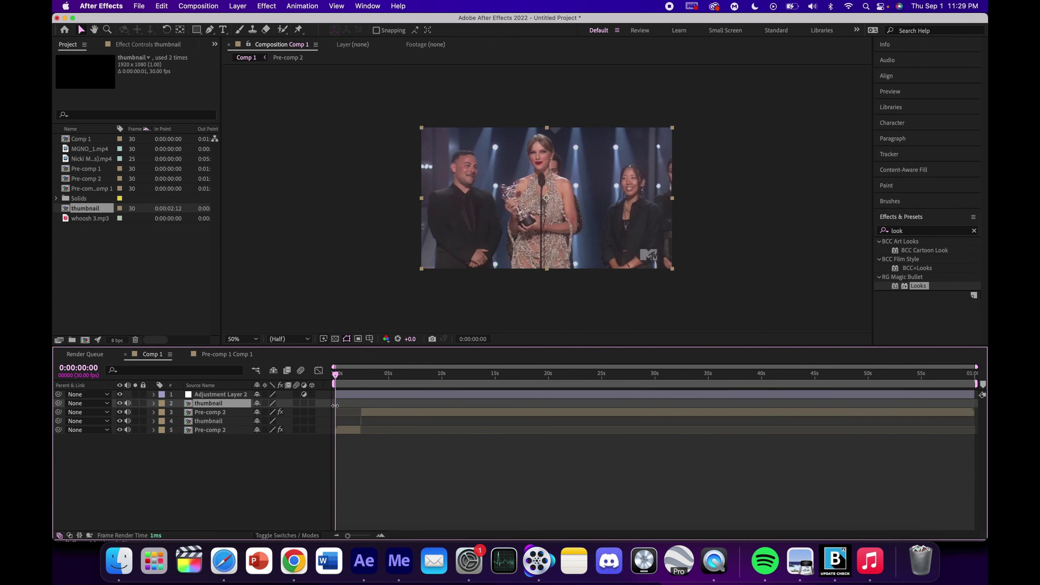
right_click(335, 405)
mouse_move(410, 277)
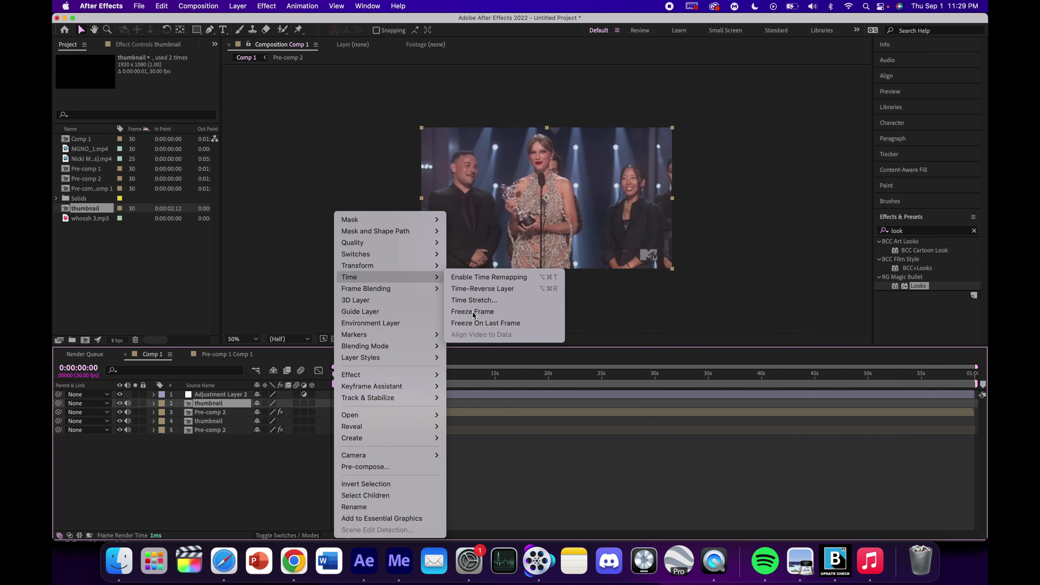
click(473, 312)
click(258, 431)
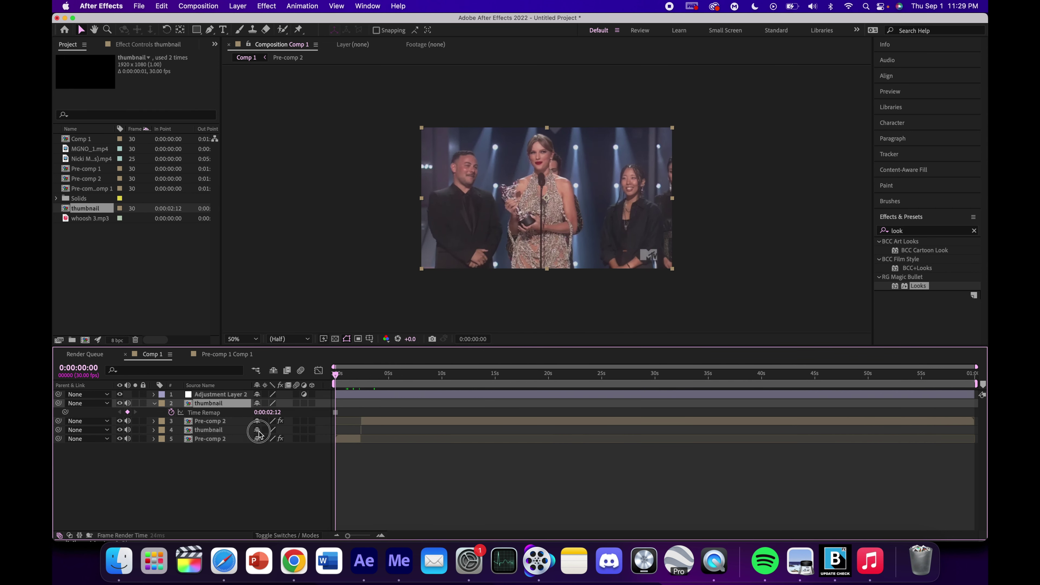
Add a shape layer with a rectangle covering the whole footage frame
click(368, 395)
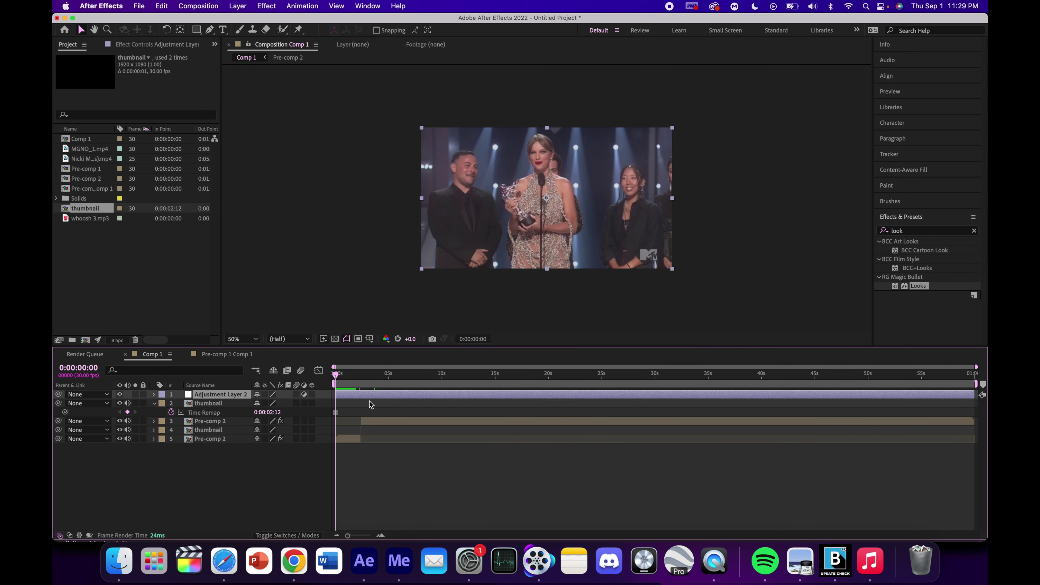
click(233, 7)
mouse_move(287, 21)
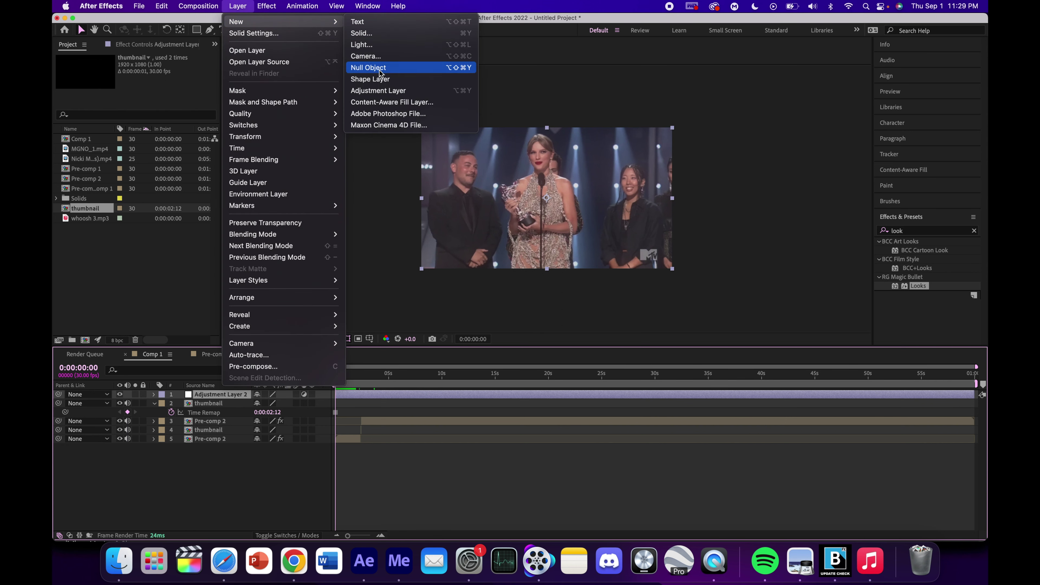
click(393, 80)
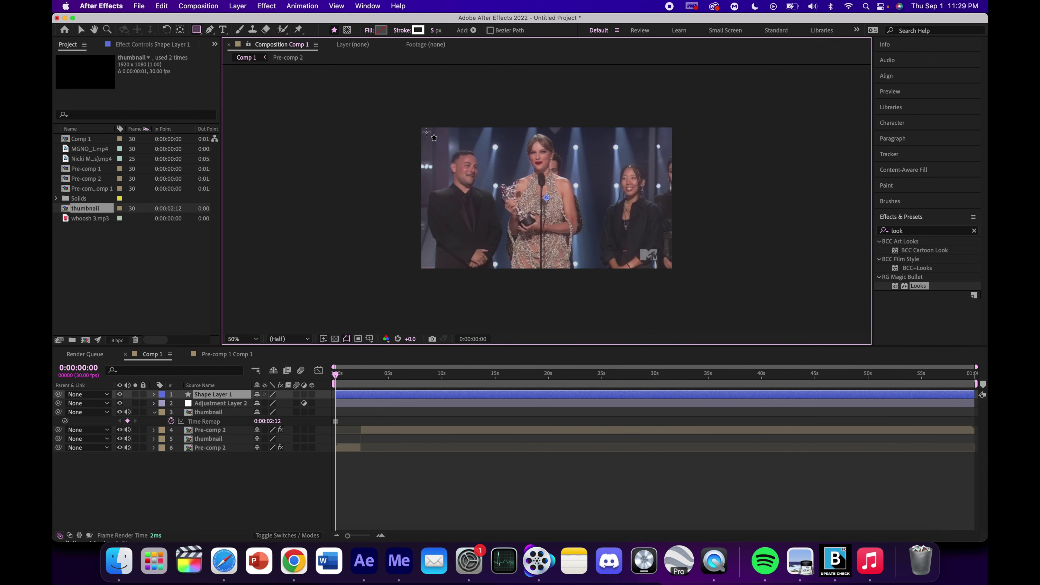
mouse_move(425, 132)
mouse_down()
mouse_move(599, 205)
mouse_move(668, 265)
mouse_up()
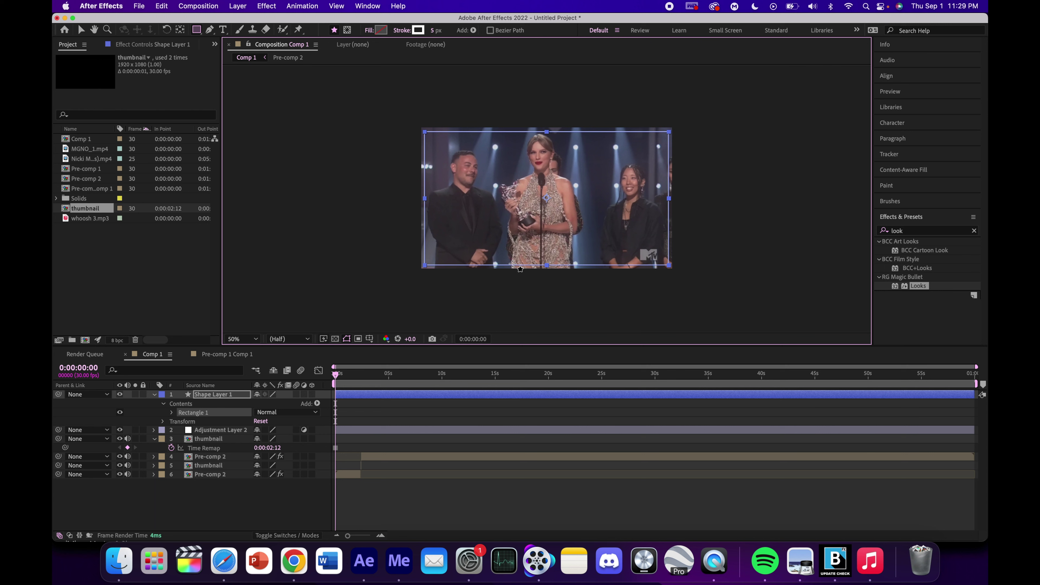
Give Shape Layer 1 a Drop Shadow layer style and an 11 px stroke
right_click(576, 393)
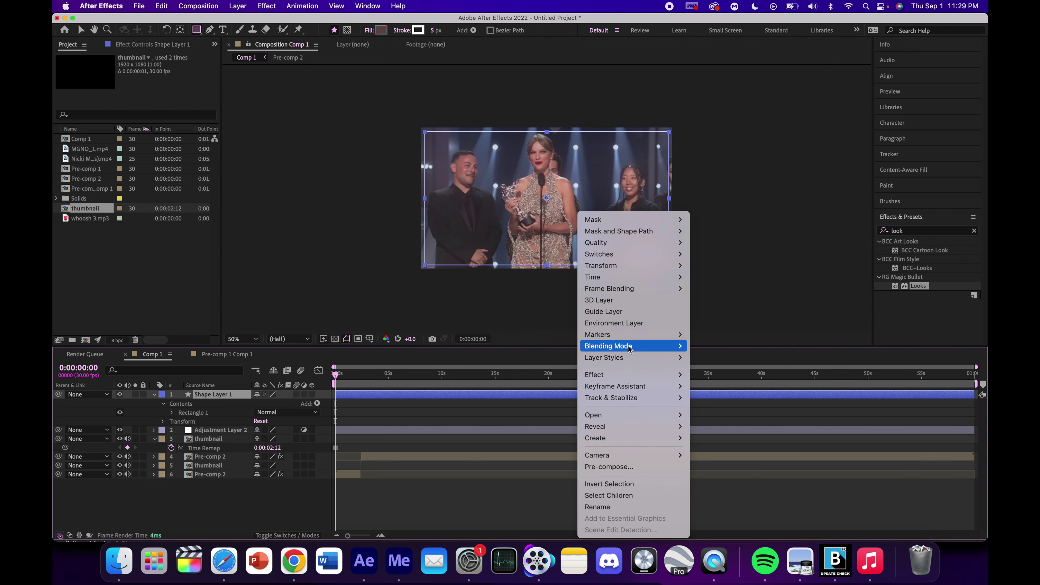
click(421, 401)
click(486, 398)
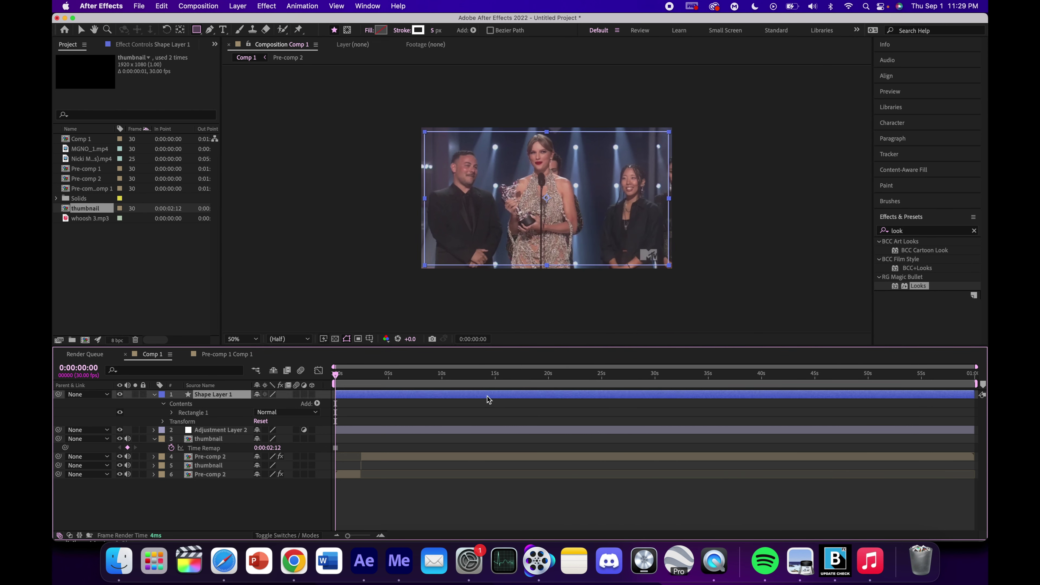
right_click(487, 398)
mouse_move(536, 346)
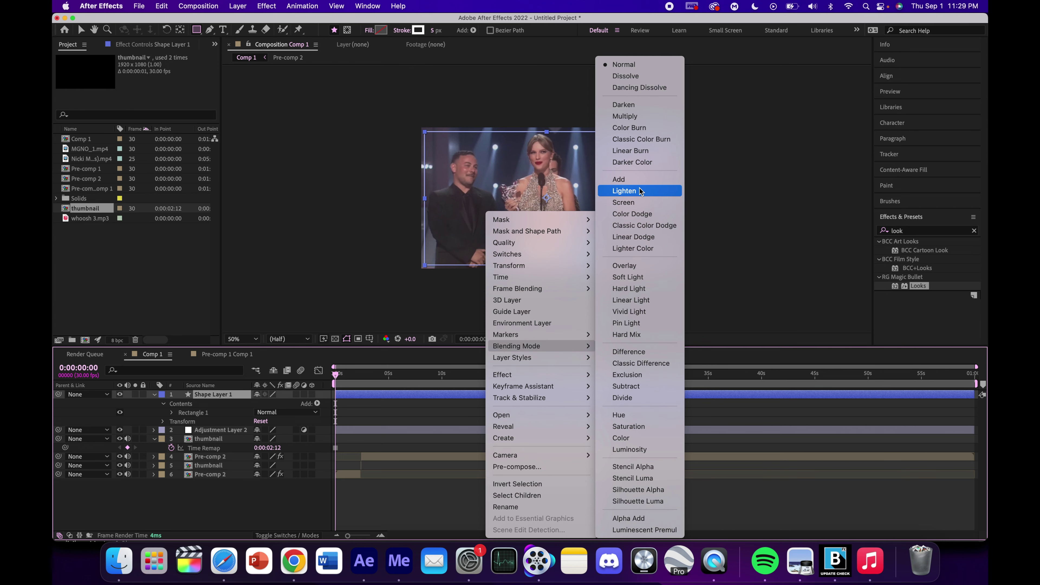
click(624, 265)
right_click(596, 399)
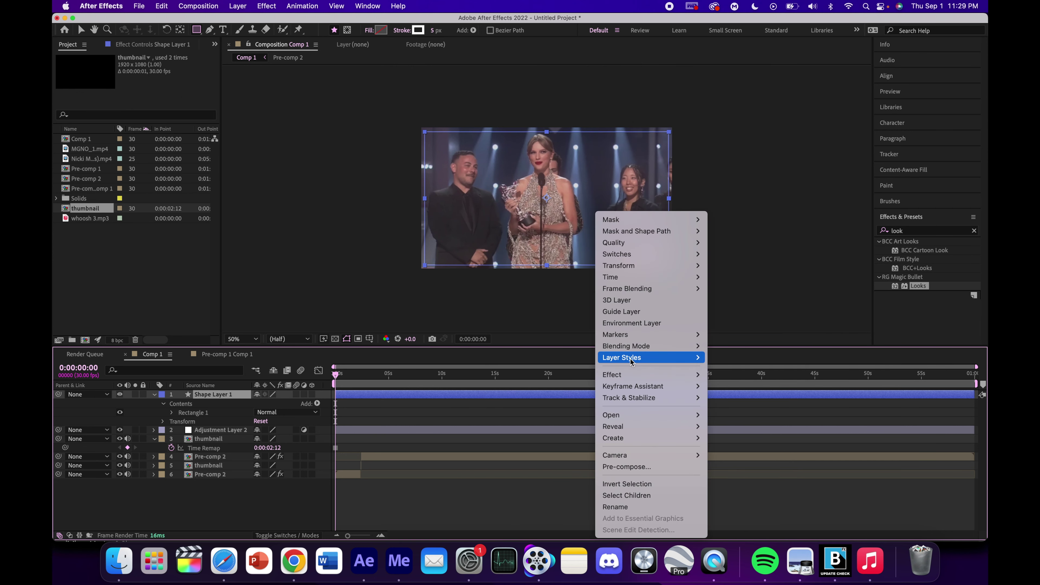
mouse_move(631, 359)
click(736, 395)
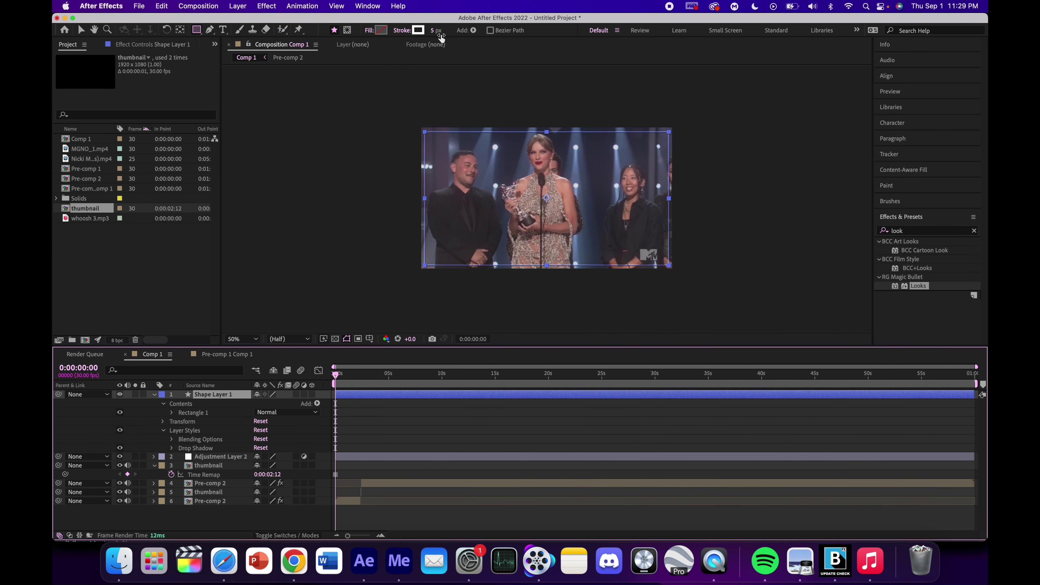
mouse_move(441, 38)
mouse_down()
mouse_move(461, 36)
mouse_move(443, 38)
mouse_up()
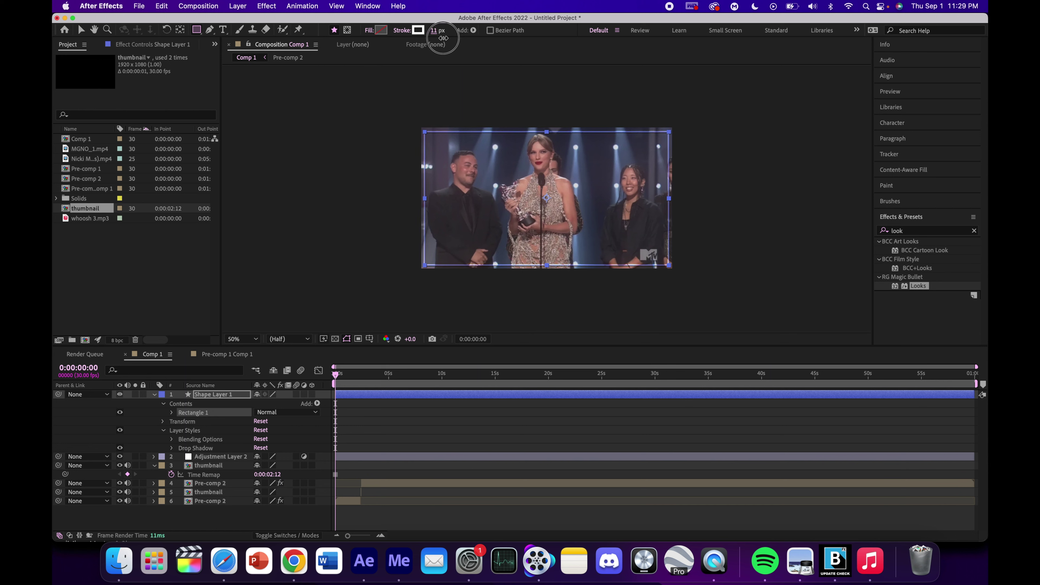
Apply the 'wiggly' Turbulent Displace preset to the rectangle and verify its time*5 Random Seed
click(929, 234)
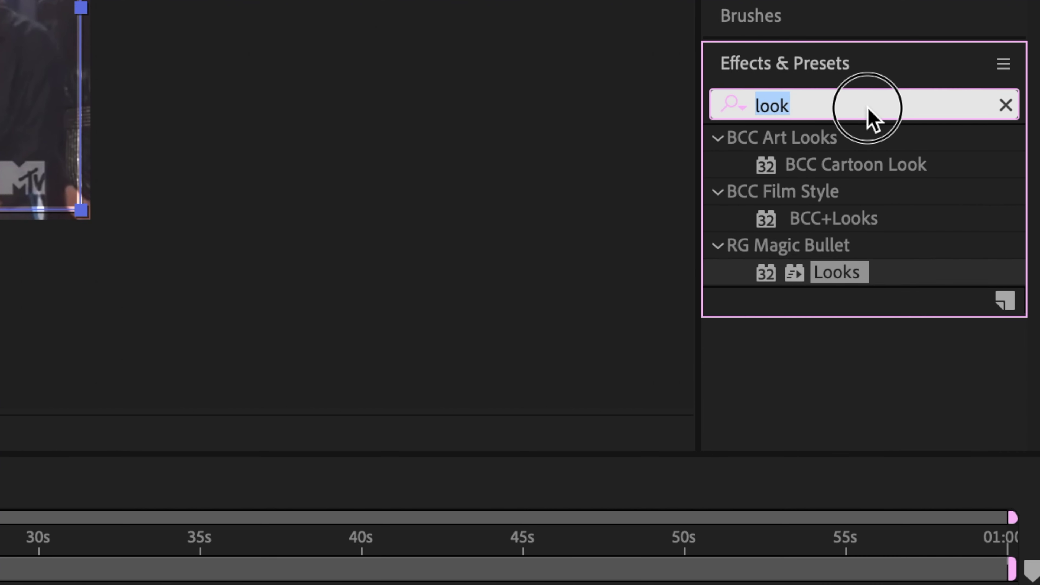
text(wiggly)
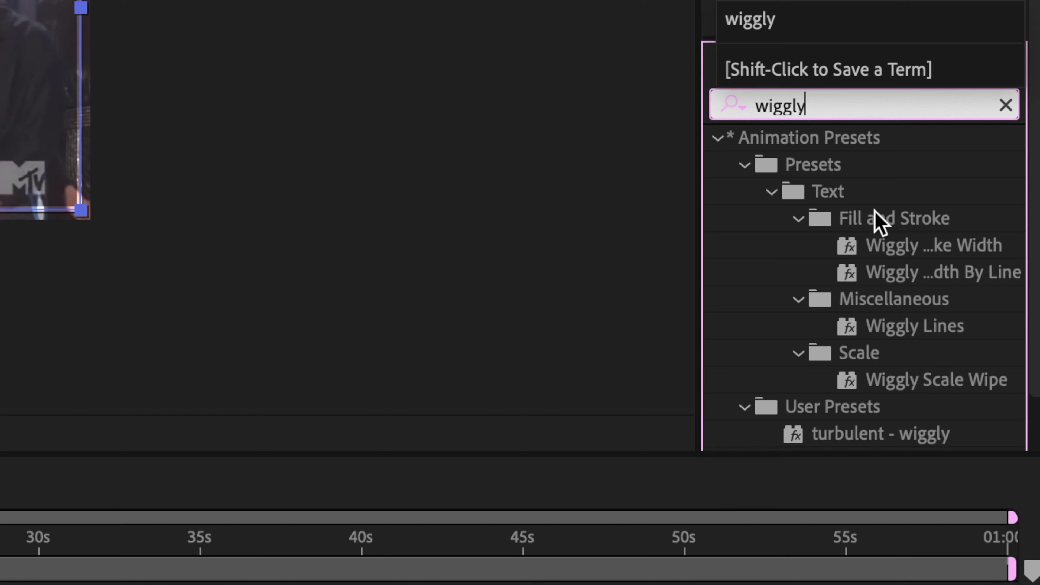
click(937, 404)
double_click(937, 405)
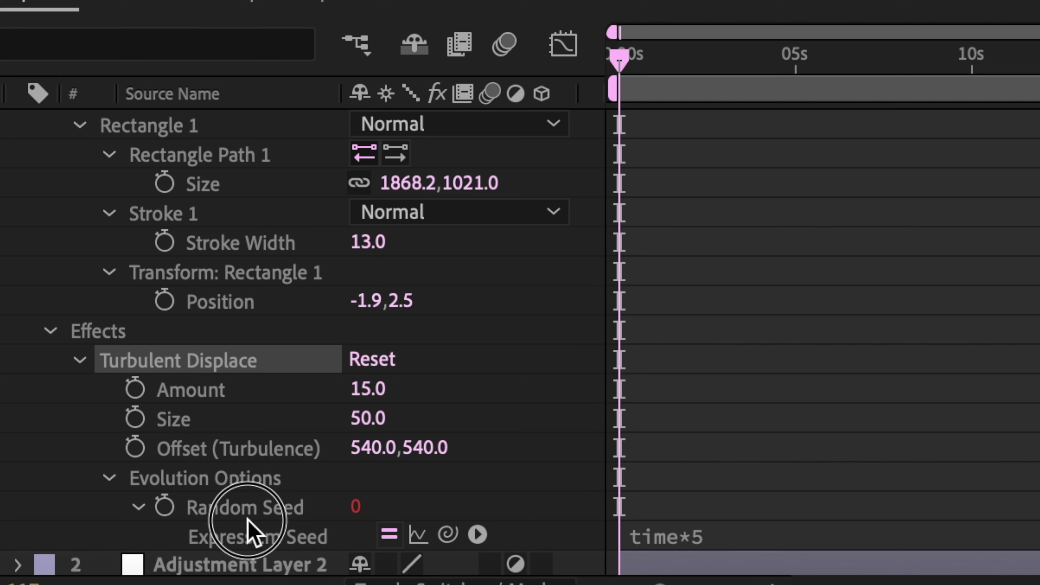
click(249, 514)
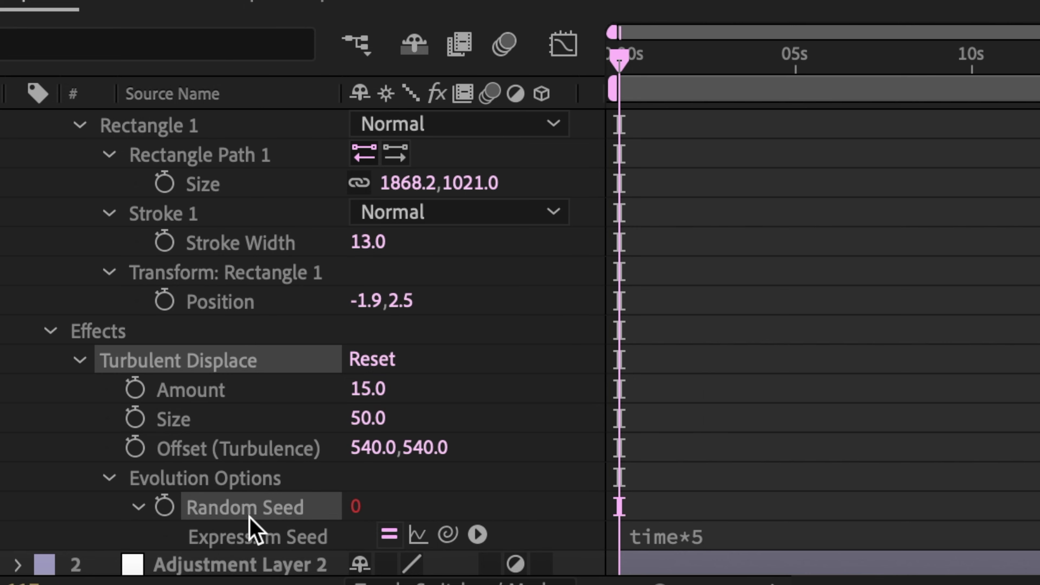
right_click(248, 517)
key(Escape)
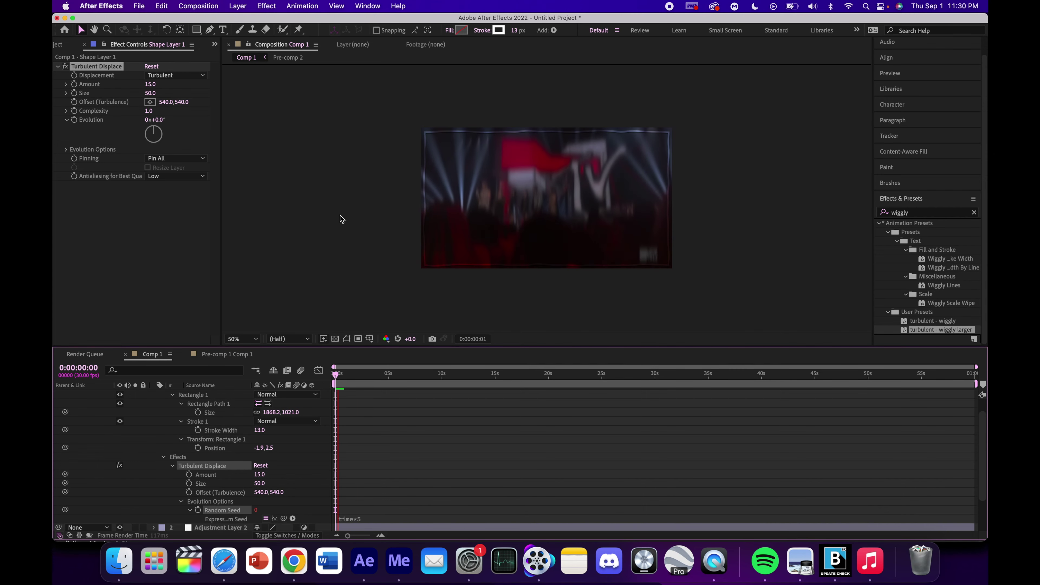
drag(347, 394, 671, 383)
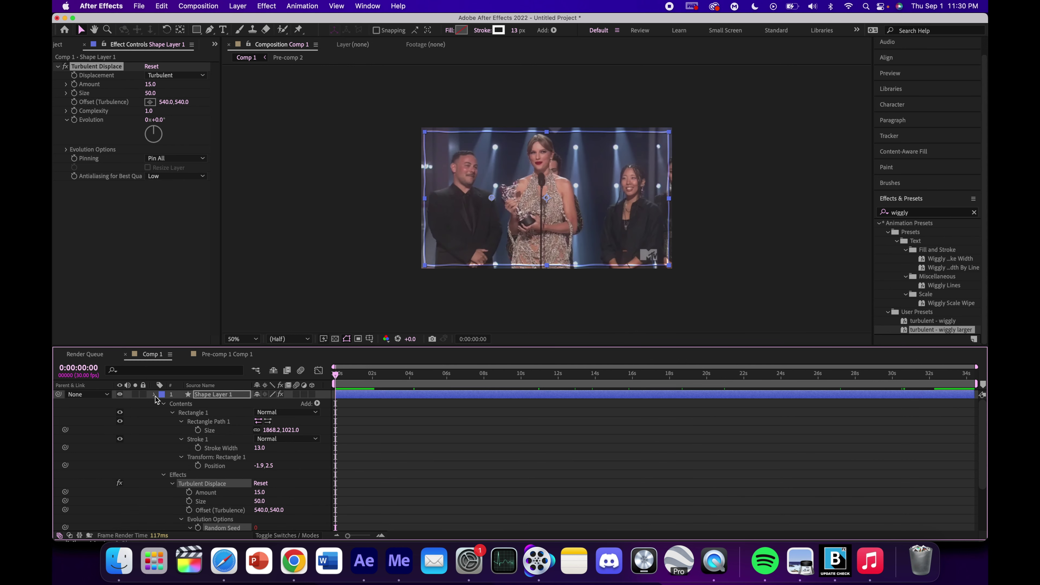
Collapse layer properties and nest all six layers into Pre-comp 3
click(155, 395)
click(154, 413)
click(395, 458)
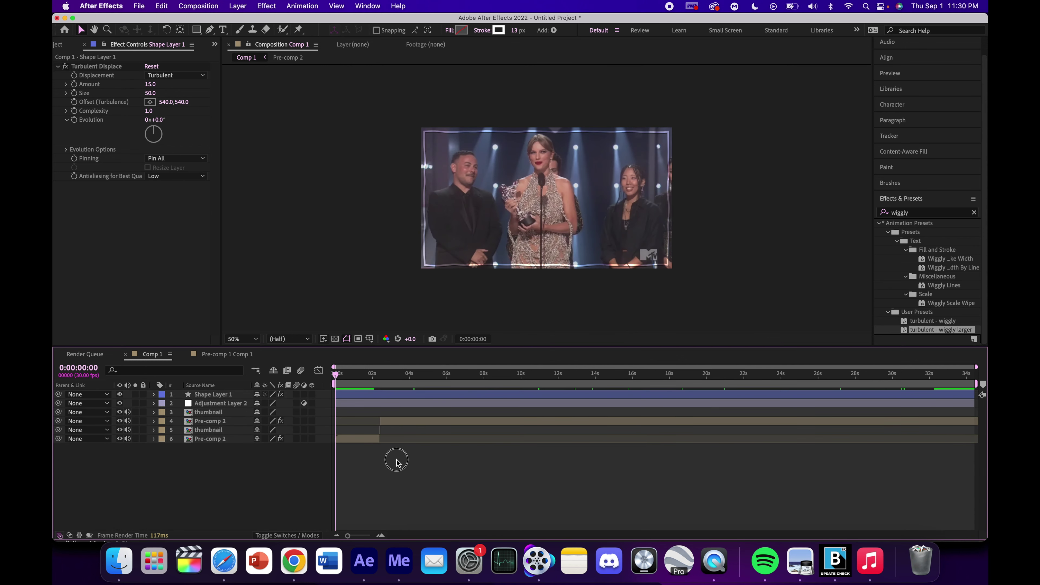
drag(356, 490, 343, 393)
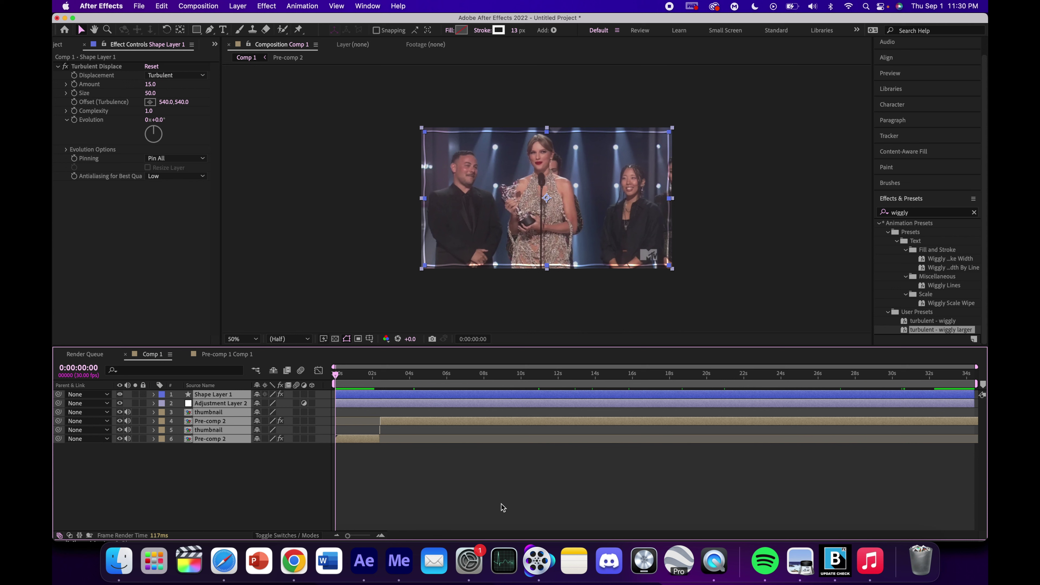
key(shift+super+c)
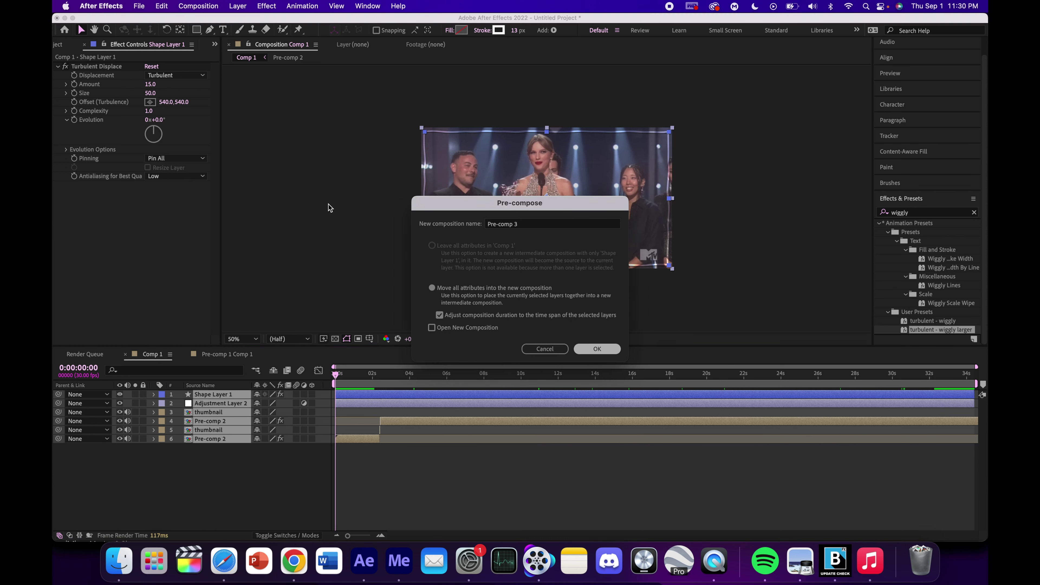
key(Return)
Add a bold 44 px username watermark text and move it toward the bottom
click(222, 29)
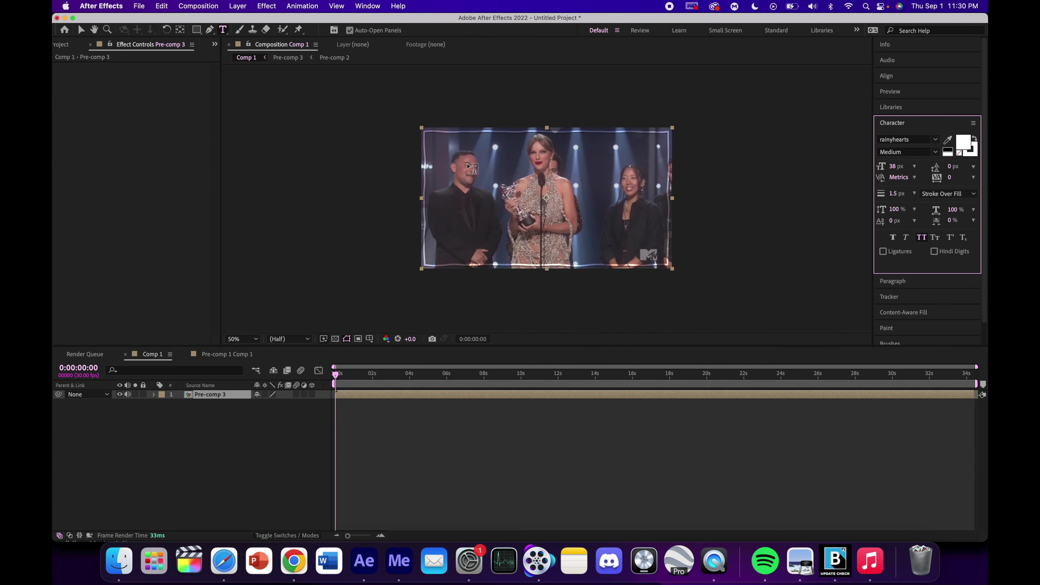
click(536, 245)
text(ilove)
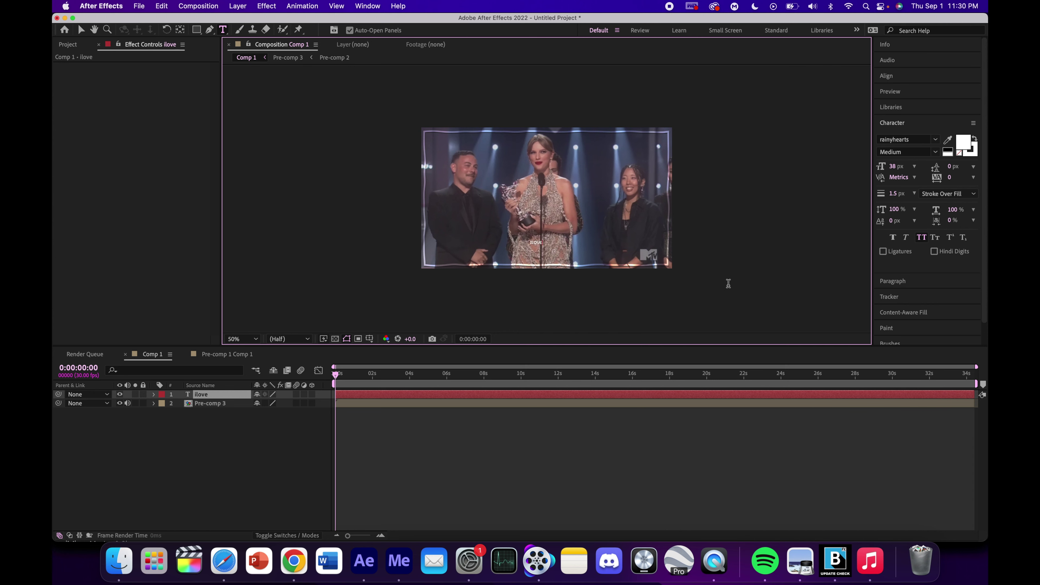
text(taylorscats)
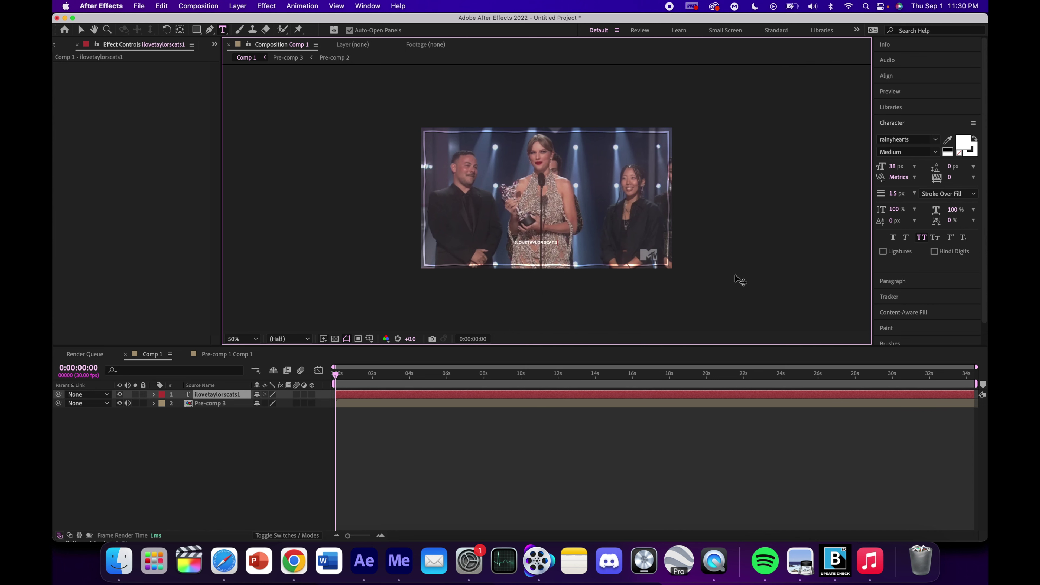
text(.13)
key(super+a)
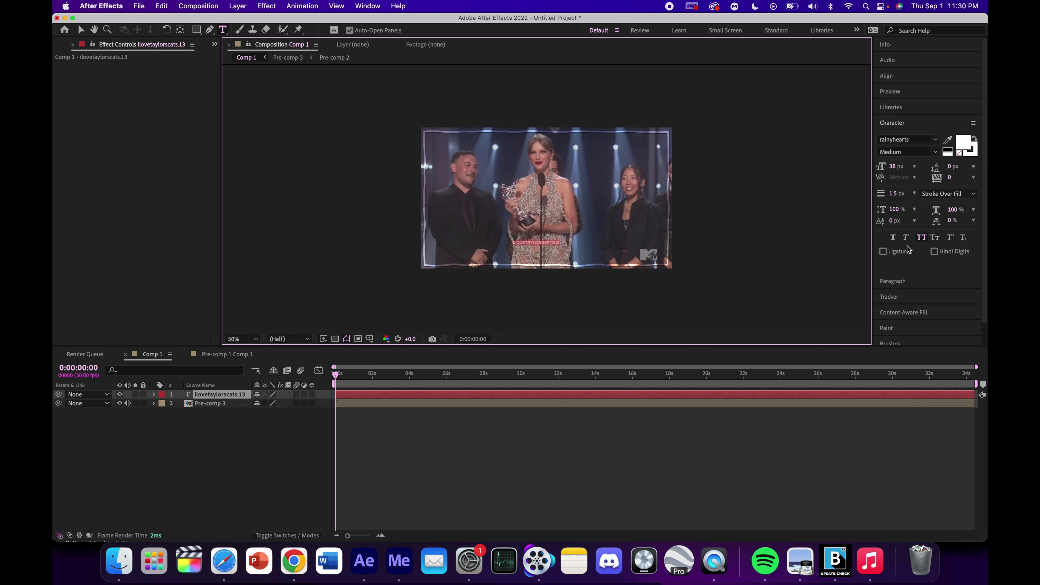
click(892, 237)
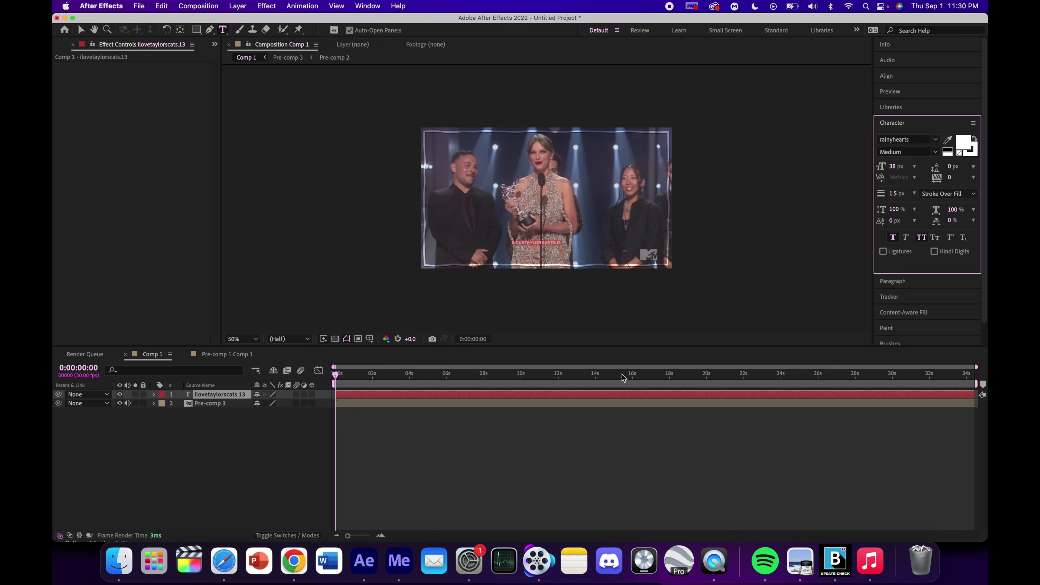
drag(897, 166, 822, 228)
click(626, 386)
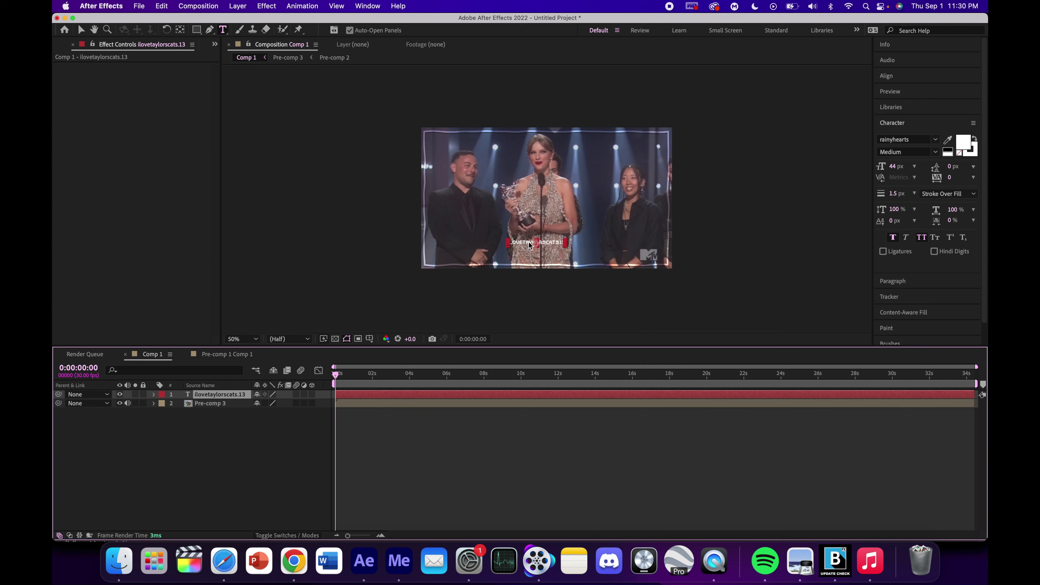
key(v)
drag(536, 246, 541, 264)
Centre the watermark horizontally and set its blending mode to Overlay
click(893, 78)
click(905, 102)
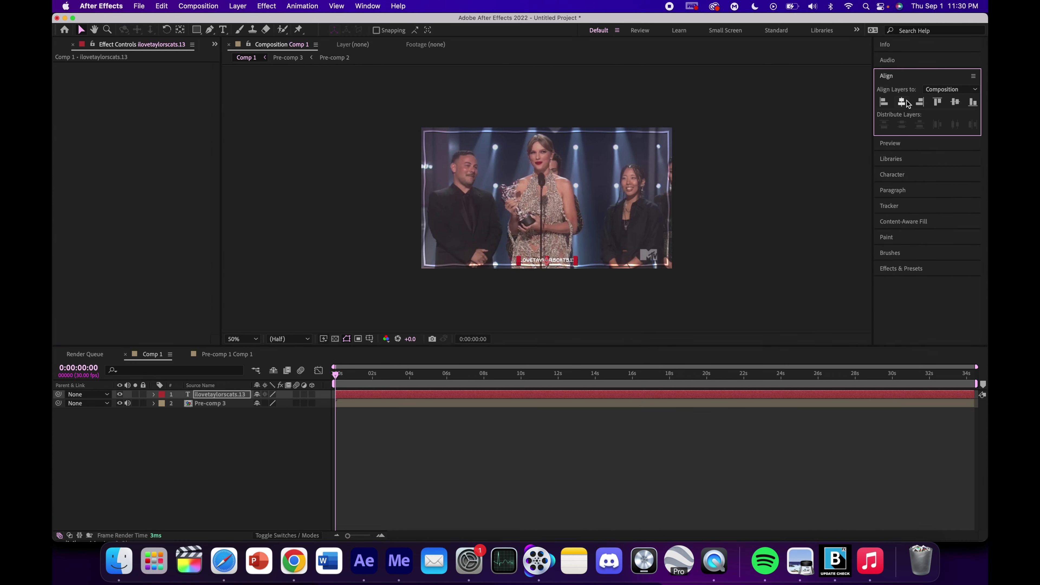
right_click(746, 394)
mouse_move(803, 346)
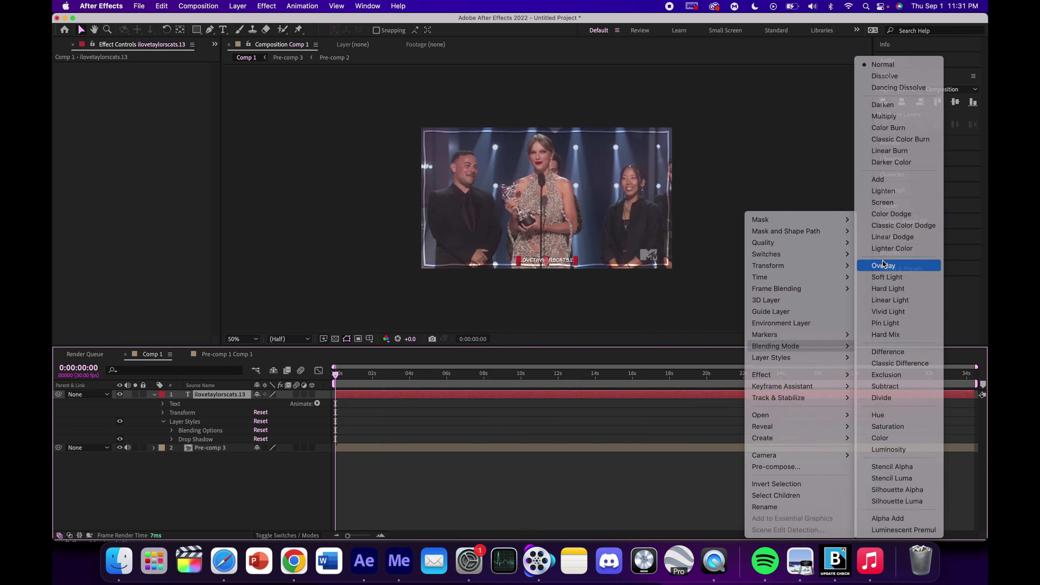
click(883, 265)
click(547, 434)
Centre the watermark vertically around the 16-second mark and preview the edit
drag(532, 373, 646, 375)
double_click(646, 394)
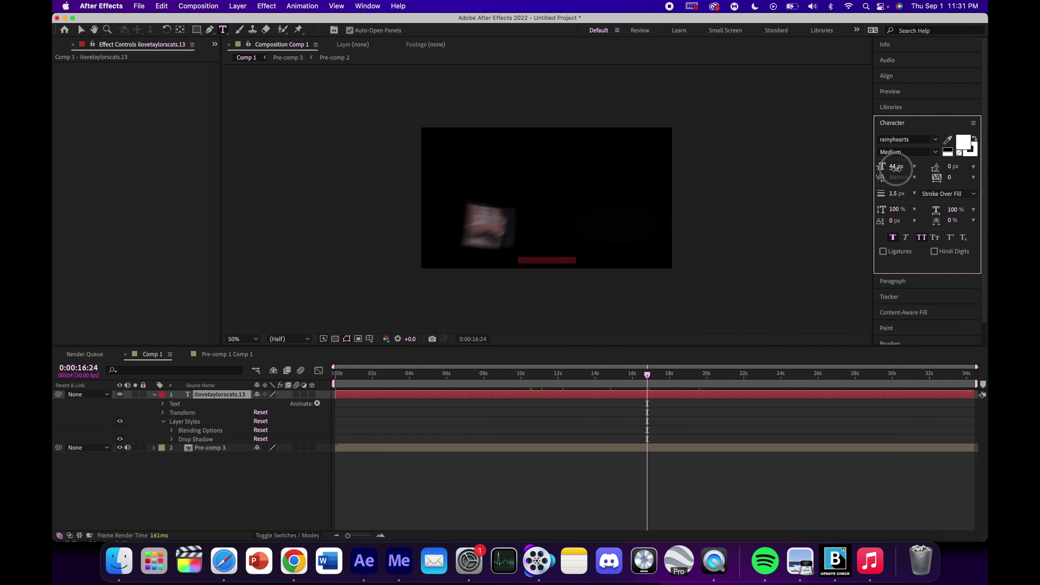
click(904, 82)
click(954, 103)
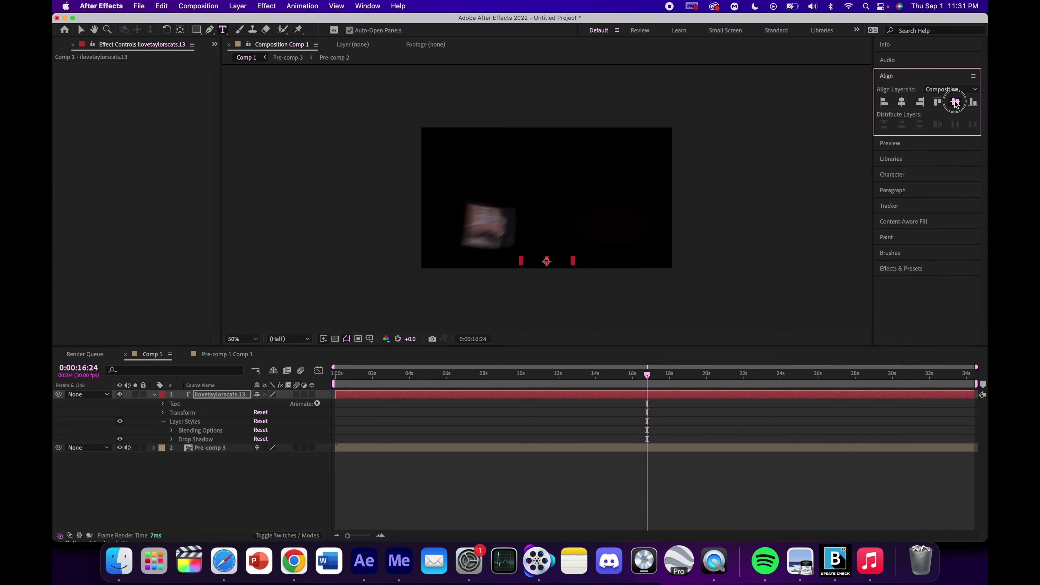
click(664, 447)
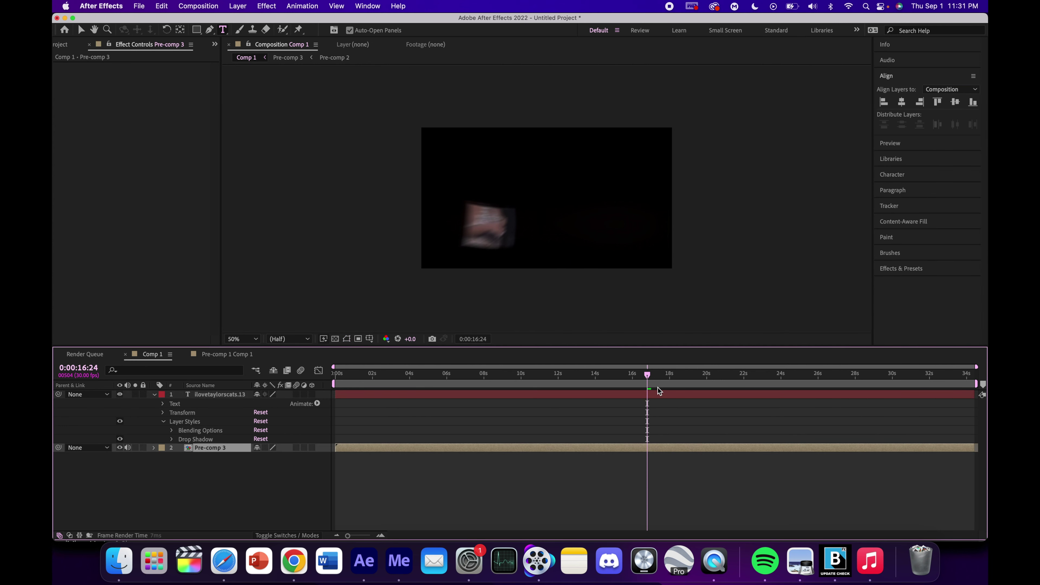
key(space)
Nest the watermark and Pre-comp 3 layers into a new Pre-comp 4
key(Home)
click(244, 475)
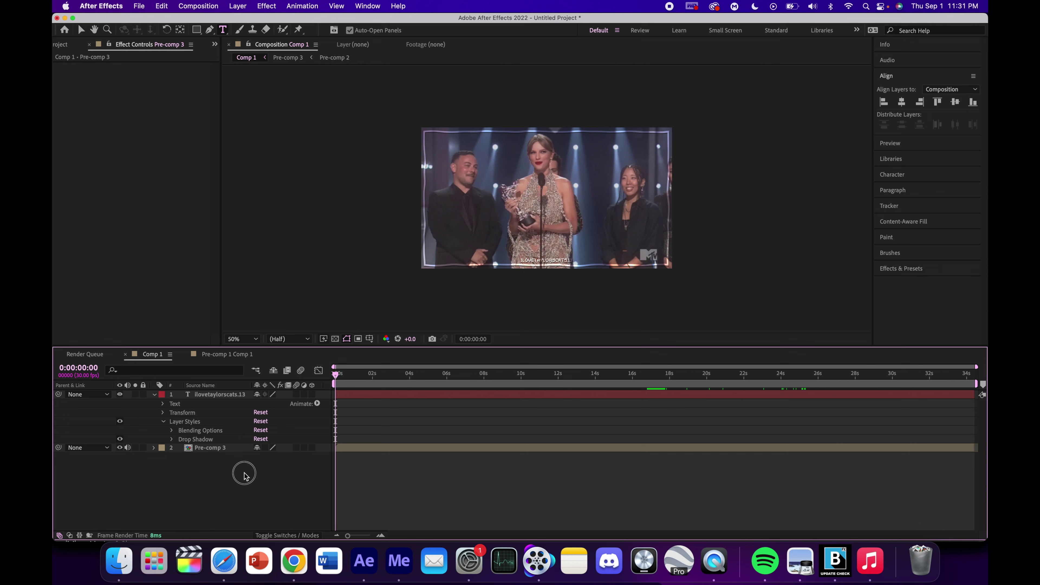
key(super+a)
key(super+shift+c)
click(609, 348)
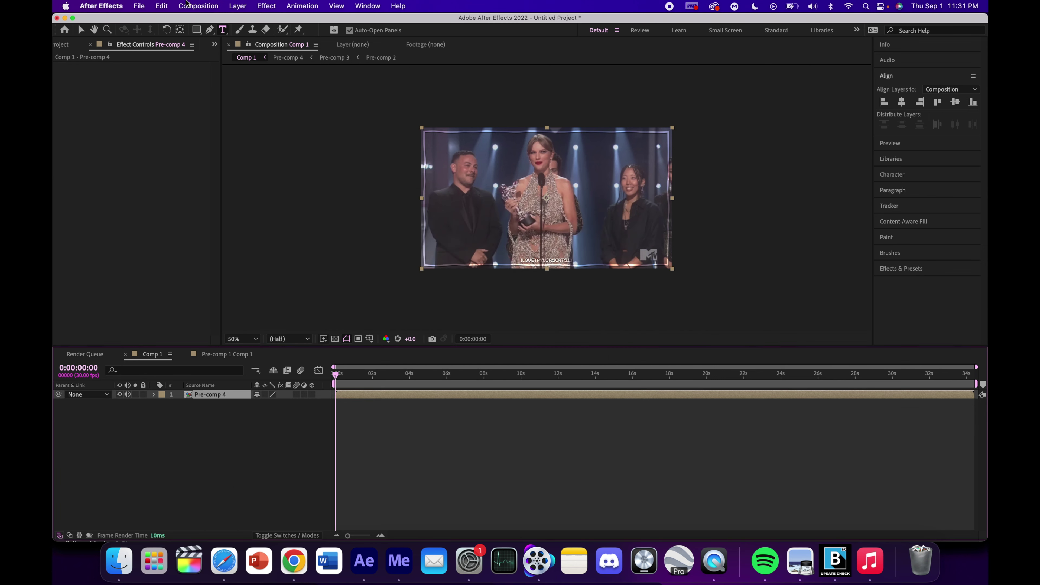
Queue Comp 1 in Media Encoder as H.264 Comp 1.mp4, status Ready
click(197, 5)
click(212, 102)
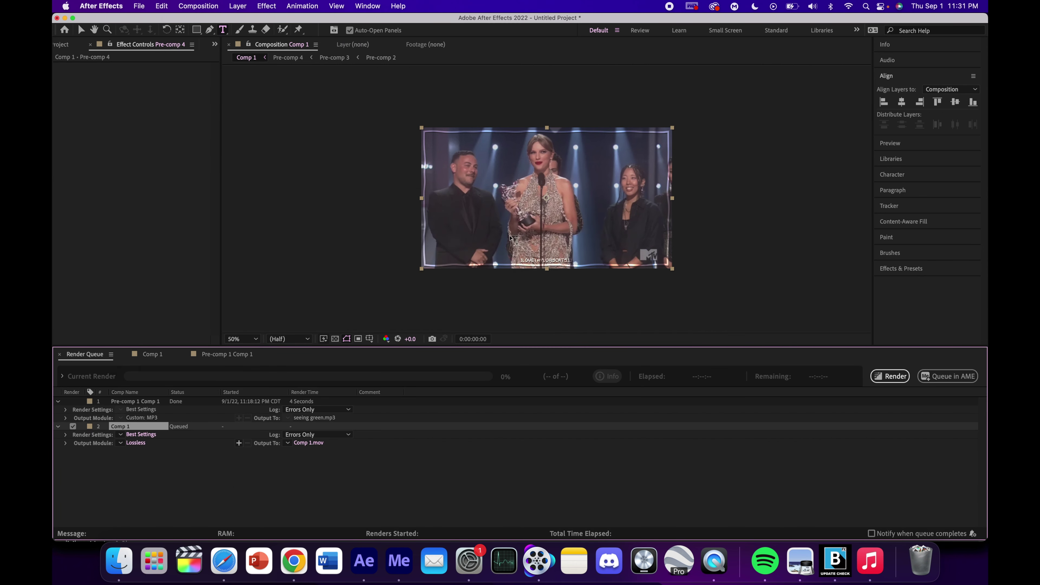
click(948, 376)
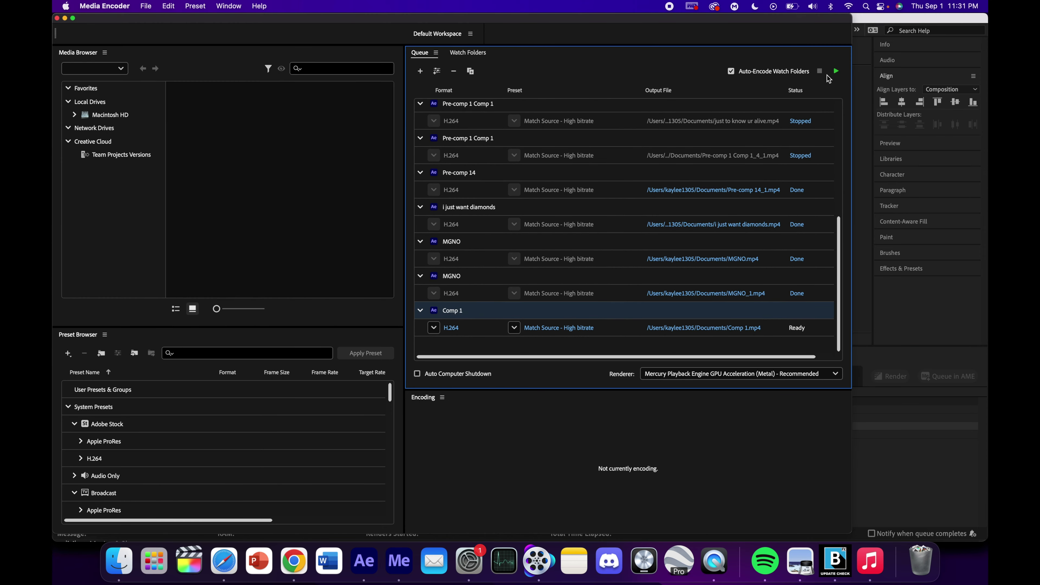
Start encoding Comp 1 to Comp 1.mp4 with the H.264 Match Source - High bitrate preset
click(836, 72)
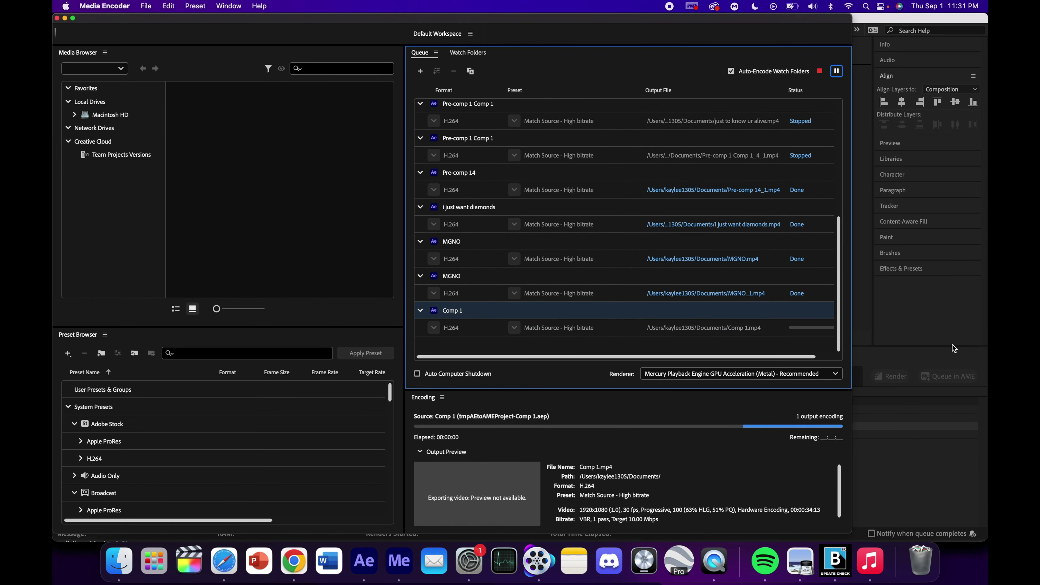